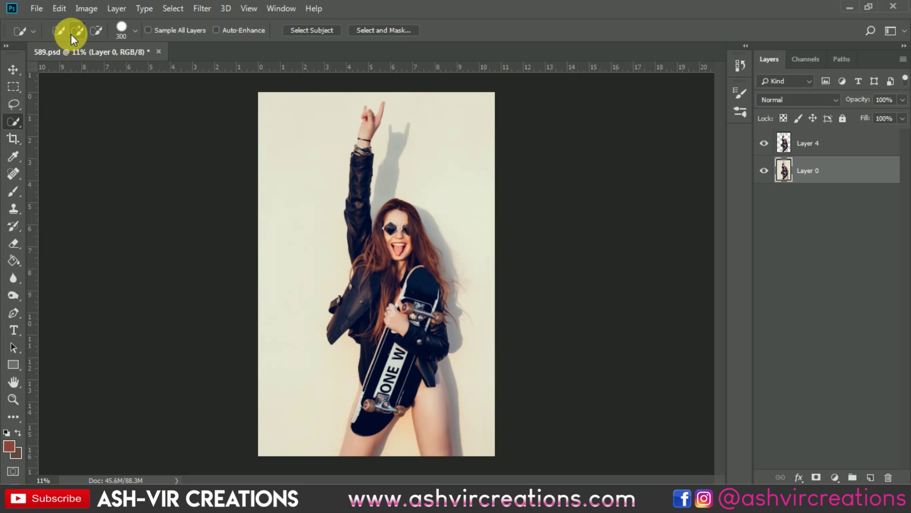
Step: Select the woman and her skateboard on Layer 0 with the Quick Selection tool in add mode
left_click(73, 33)
mouse_move(417, 256)
left_mouse_down()
mouse_move(395, 380)
mouse_move(430, 390)
mouse_move(433, 408)
mouse_move(378, 412)
mouse_move(373, 304)
mouse_move(358, 256)
mouse_move(387, 223)
mouse_move(413, 232)
mouse_move(443, 310)
mouse_move(429, 323)
mouse_move(413, 317)
left_mouse_up()
scroll(443, 295, "up", 2)
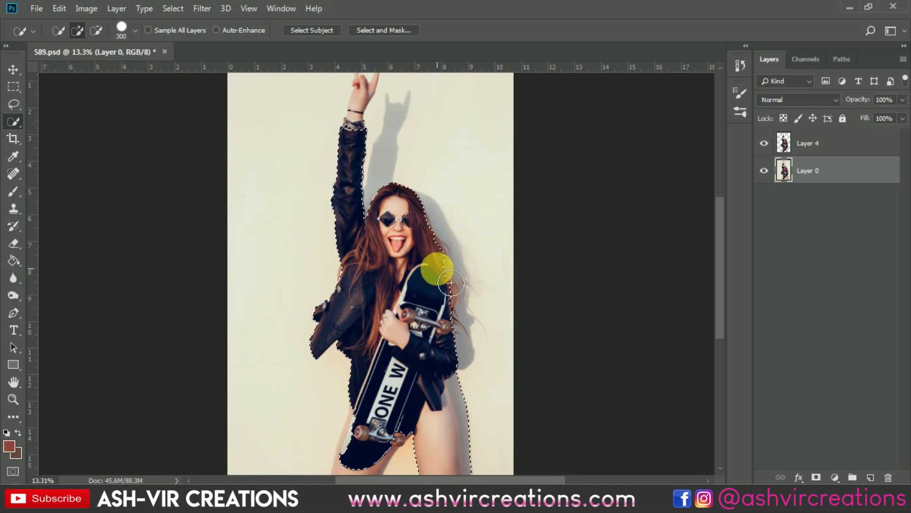
Step: Refine the selection in Select and Mask by brushing the hair edge beside the skateboard with the Refine Edge Brush
right_click(437, 268)
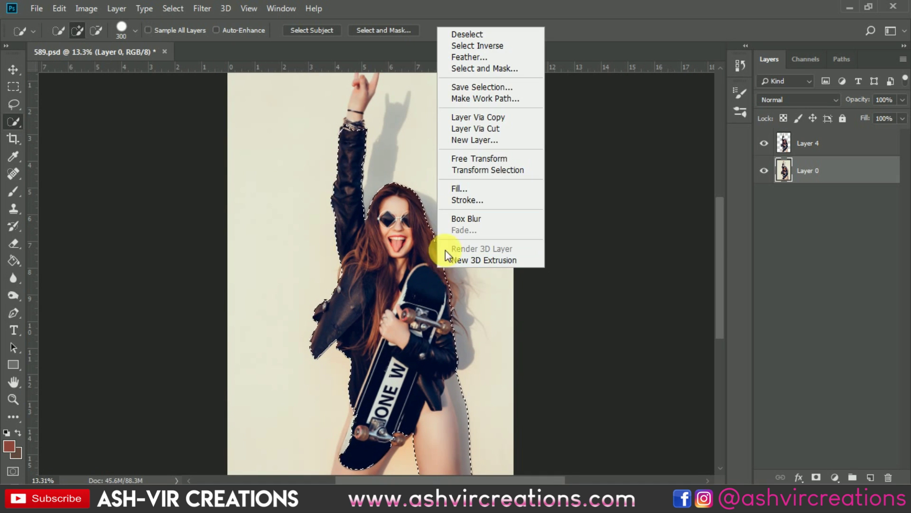
left_click(483, 68)
scroll(432, 221, "up", 4)
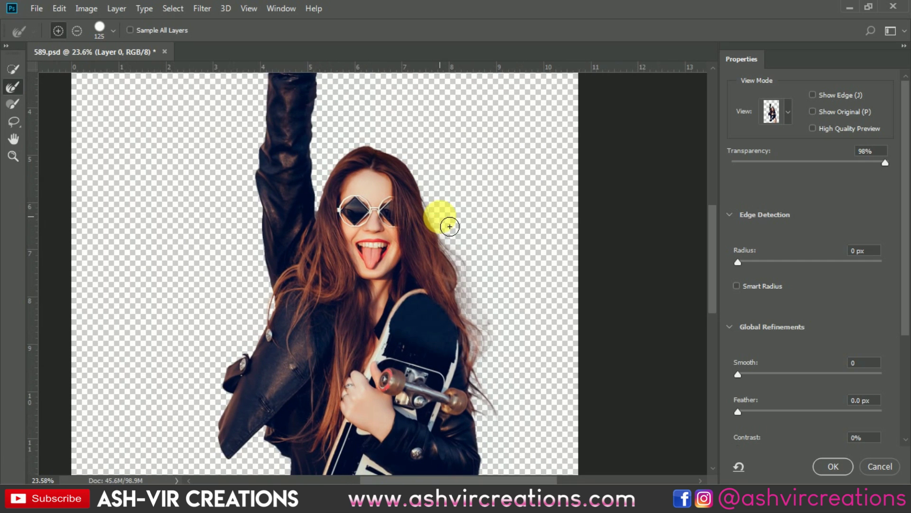
left_click(18, 89)
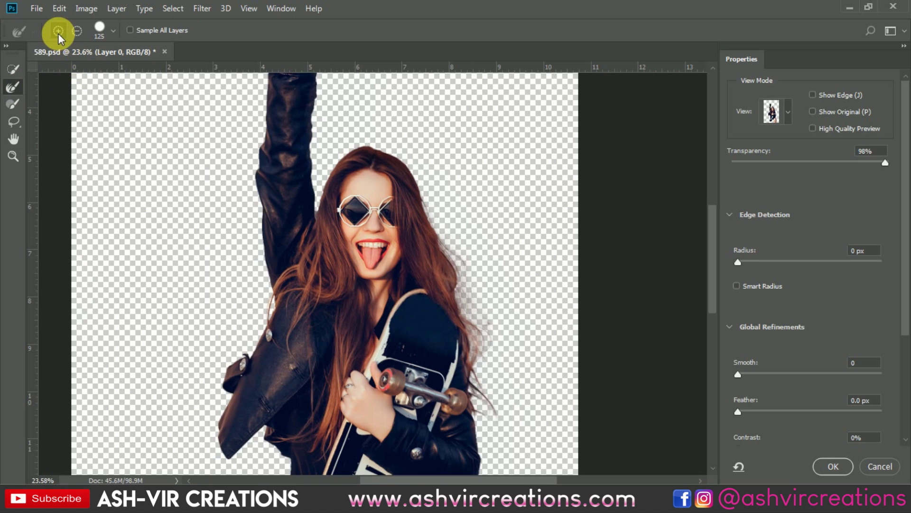
mouse_move(439, 208)
left_mouse_down()
mouse_move(473, 278)
mouse_move(491, 371)
left_mouse_up()
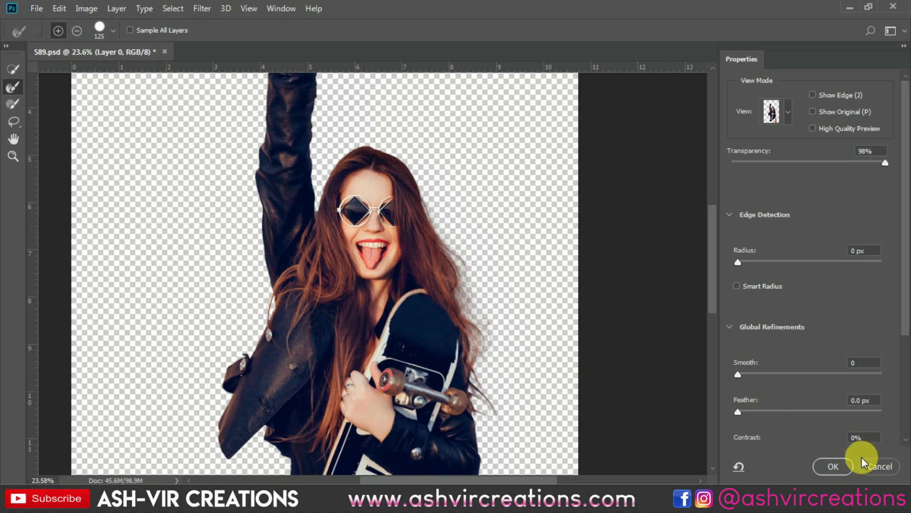
left_click(835, 465)
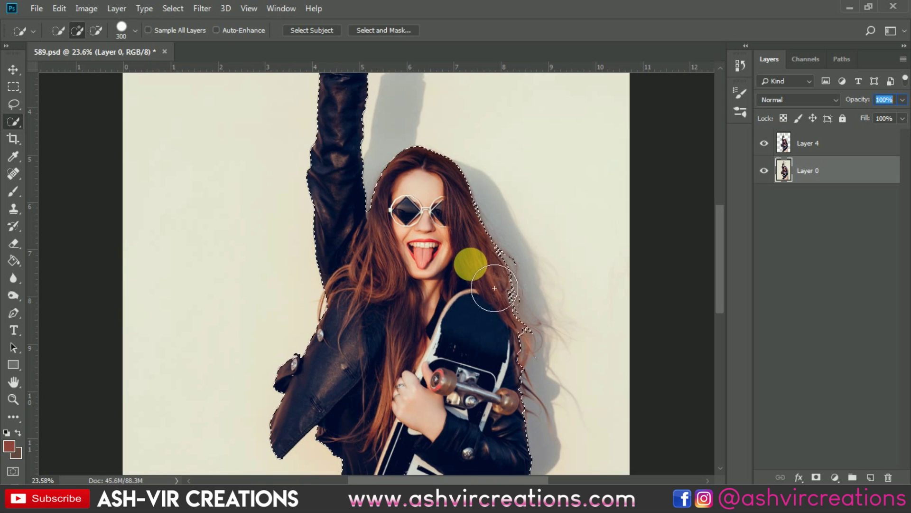
Step: Copy the refined selection of the woman to a new layer and hide Layer 0
right_click(472, 259)
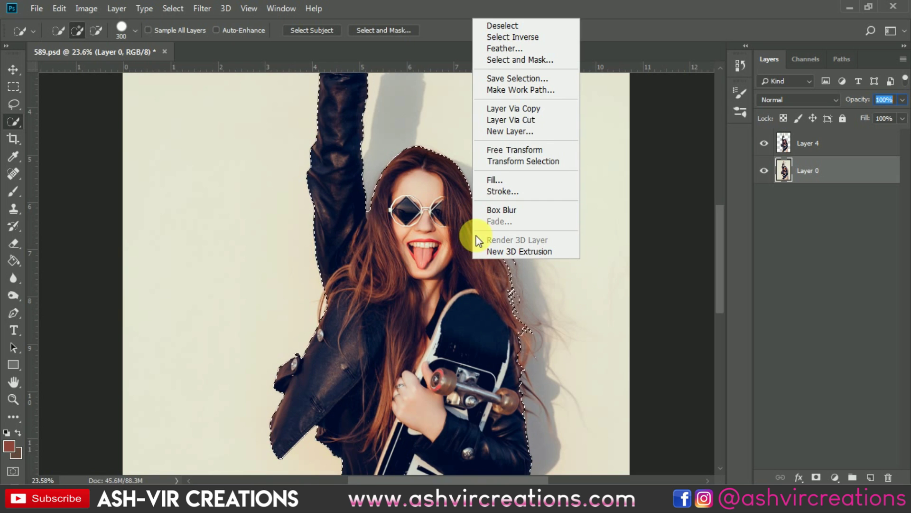
left_click(513, 113)
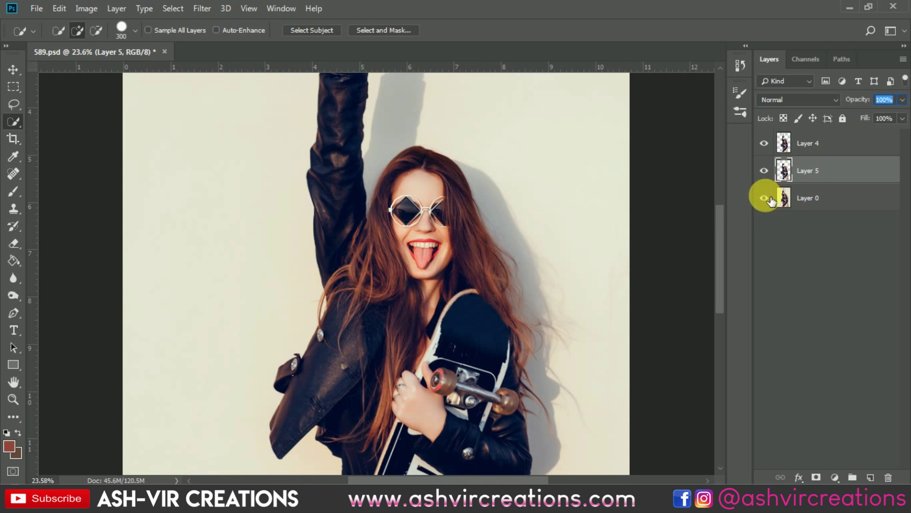
left_click(765, 198)
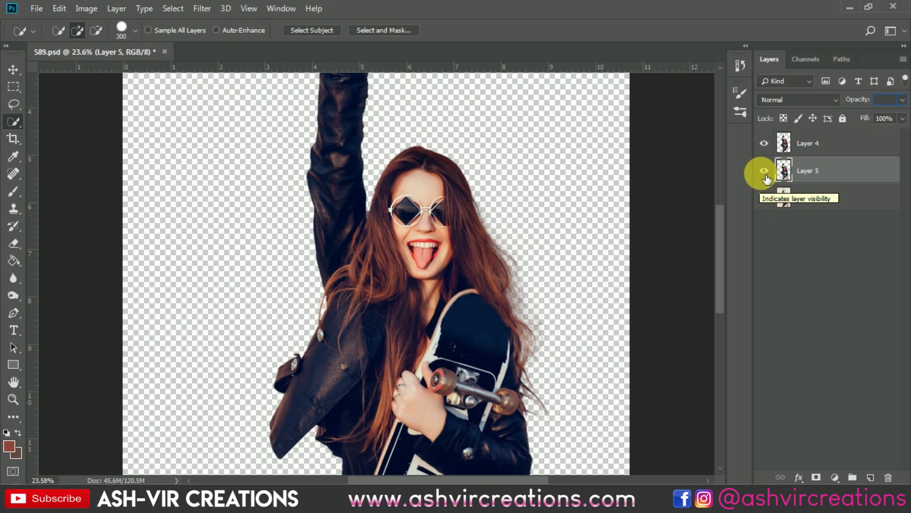
Step: Toggle the visibility of Layer 5 to compare its hair edges with those of Layer 4
left_click(764, 174)
left_click(765, 174)
left_click(765, 173)
left_click(765, 173)
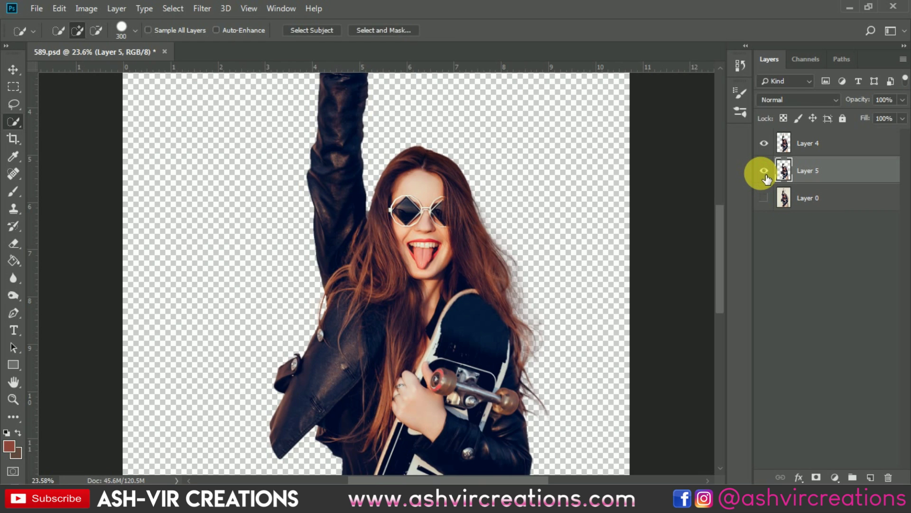
left_click(765, 172)
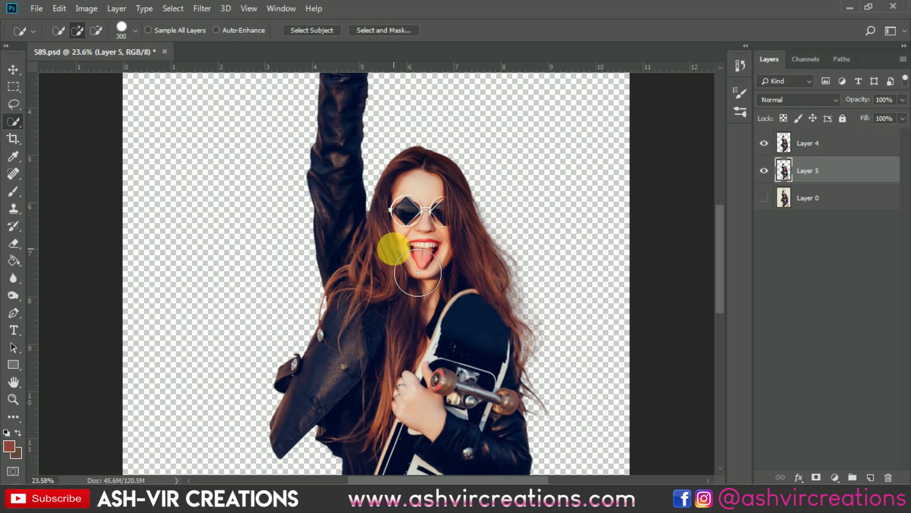
Step: Lasso the hair area beside the face and skateboard, copy it to a new layer, and delete Layer 5
key("ctrl+minus")
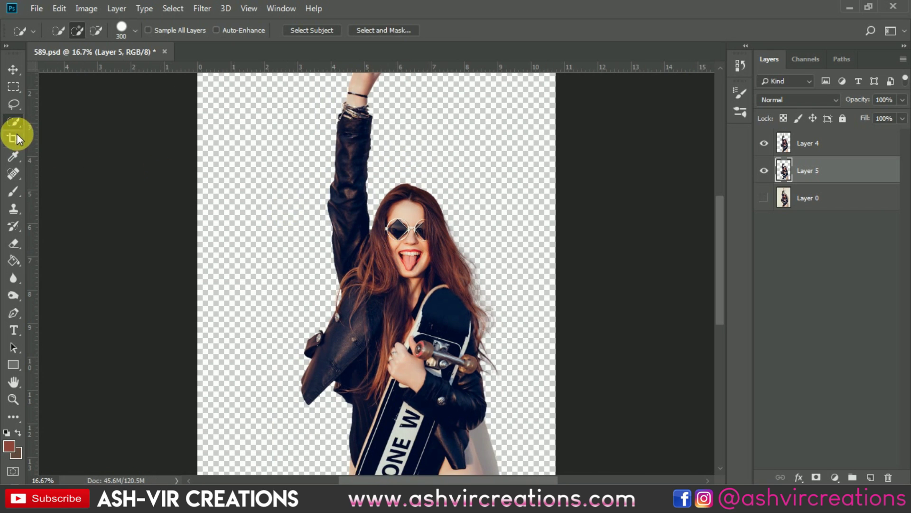
left_click(14, 105)
mouse_move(425, 185)
left_mouse_down()
mouse_move(409, 204)
mouse_move(406, 273)
mouse_move(422, 331)
mouse_move(447, 351)
left_mouse_up()
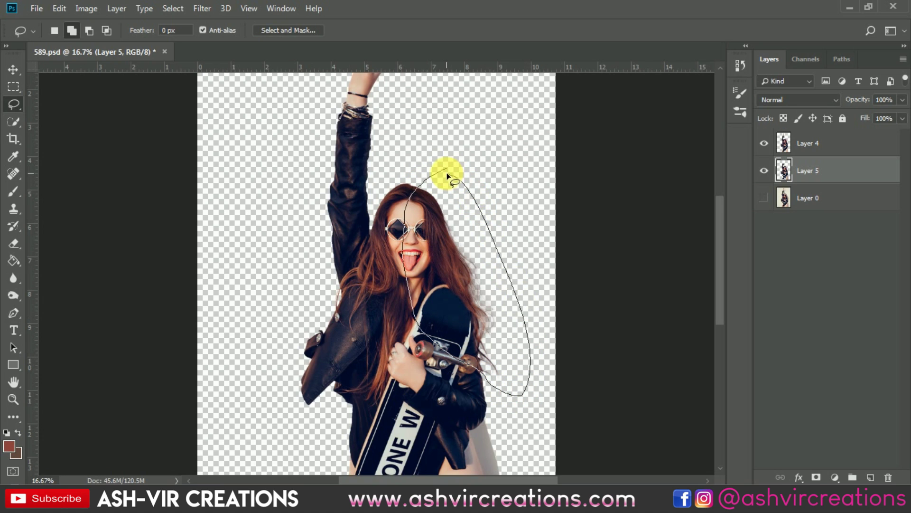
left_click_drag(448, 176, 446, 172)
key("ctrl+j")
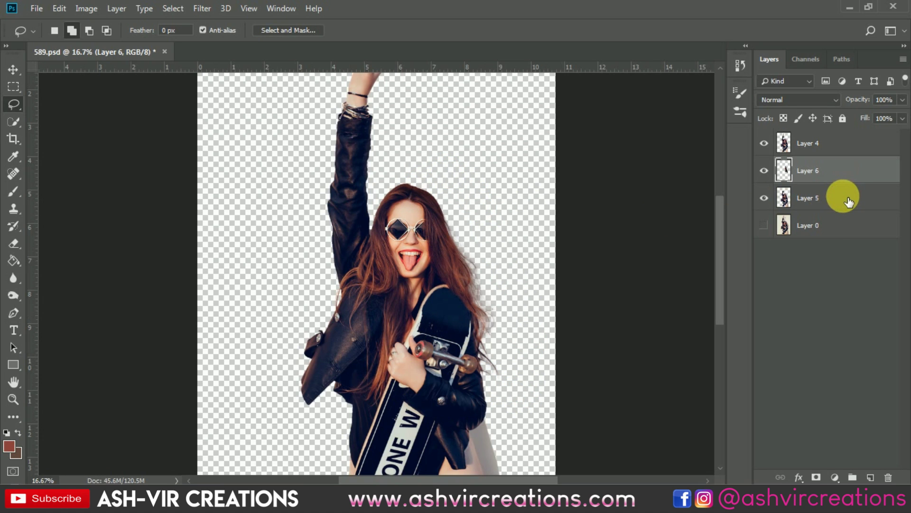
left_click(847, 199)
key("Delete")
left_click(811, 171)
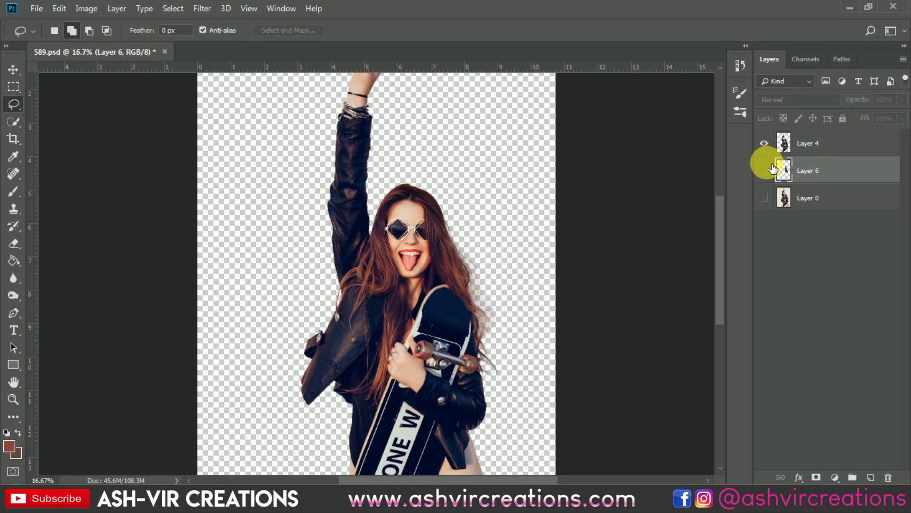
Step: Merge the copied hair layer with Layer 4
left_click(813, 144, "ctrl")
key("ctrl+e")
key("v")
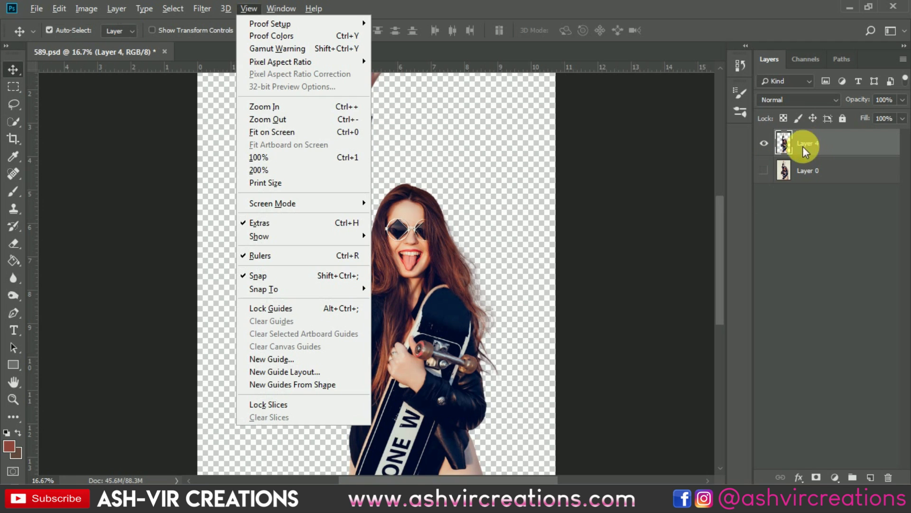
key("ctrl+plus")
key("ctrl+plus")
key("ctrl+plus")
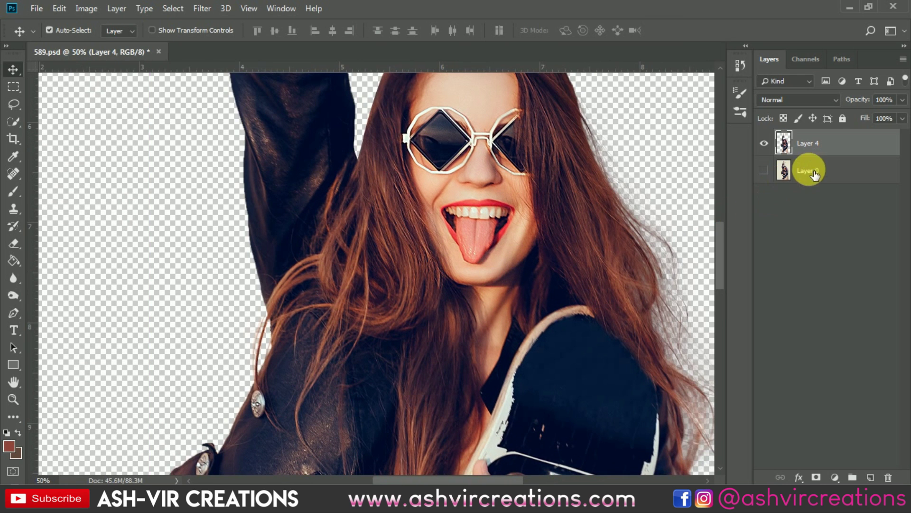
Step: Add a blank layer between Layer 4 and Layer 0 and try to fill it with the foreground colour
left_click(809, 169)
left_click(870, 477)
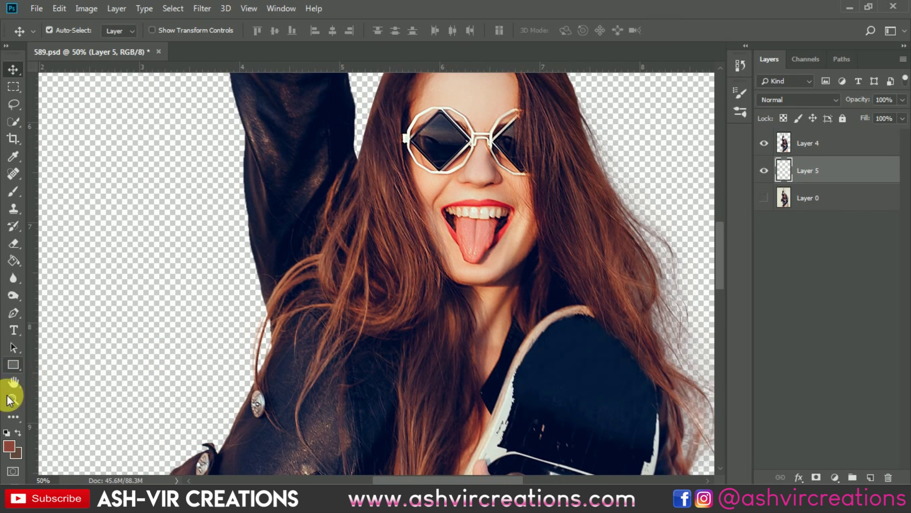
left_click(247, 309)
left_click_drag(413, 261, 284, 243)
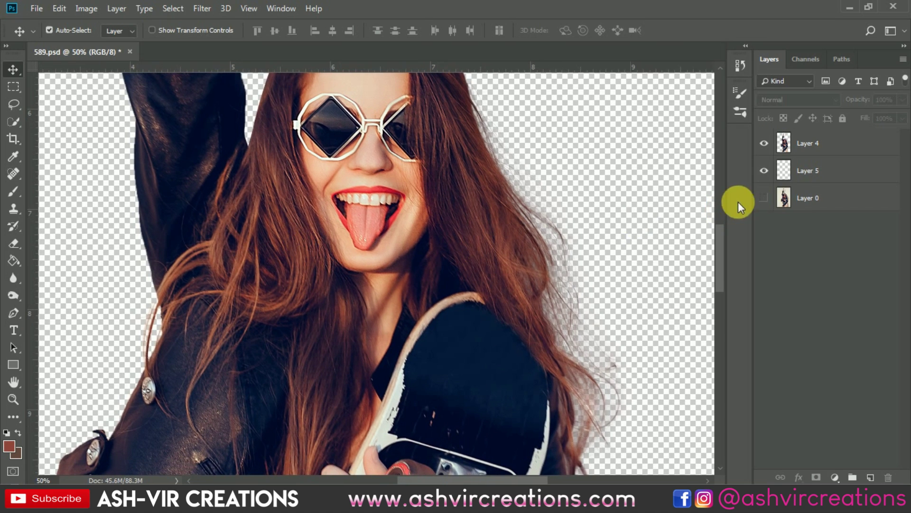
left_click(807, 167)
left_click(421, 243)
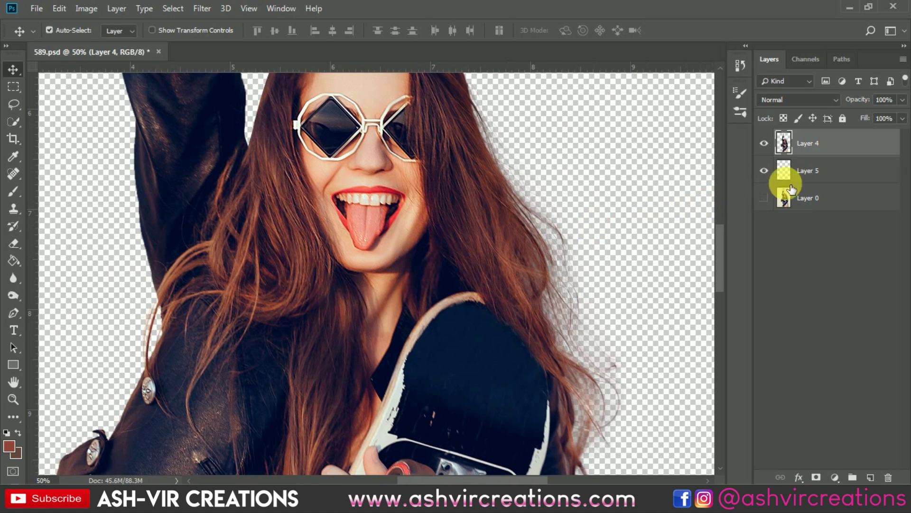
left_click(798, 174)
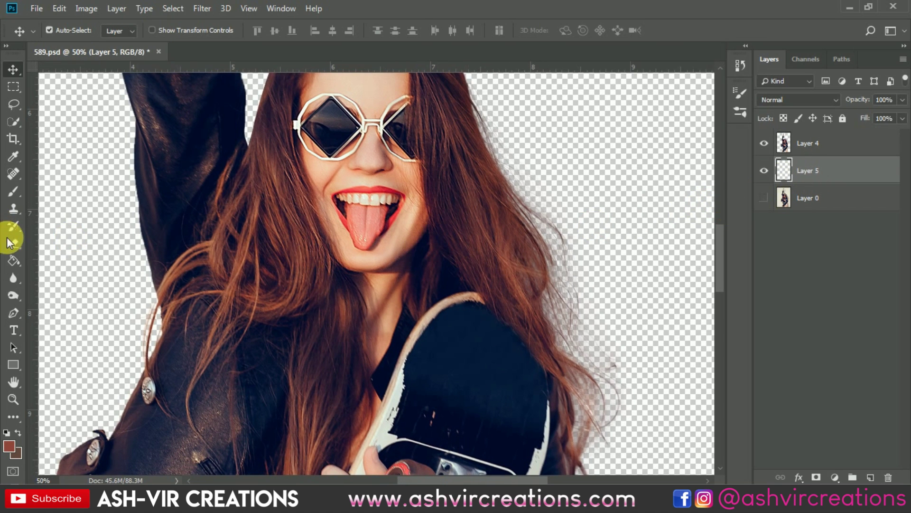
left_click(14, 260)
left_click(300, 296)
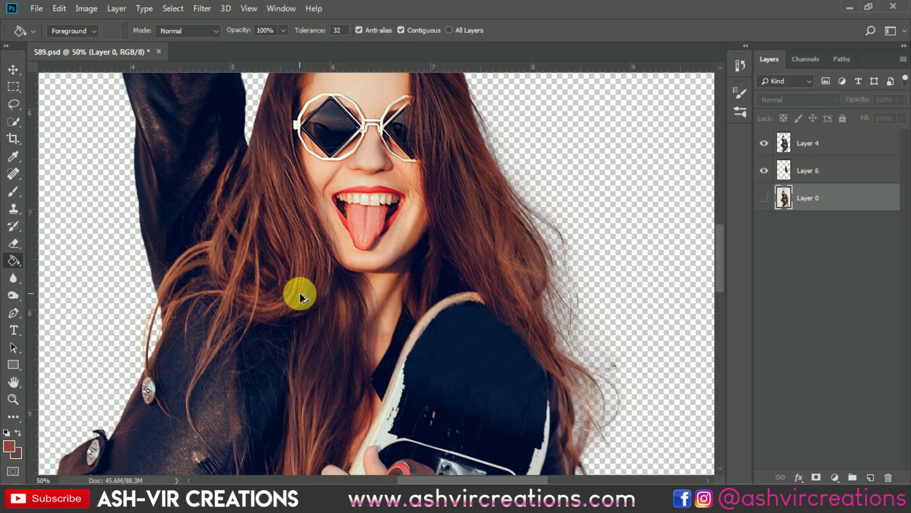
Step: Delete the lassoed hair layer, Layer 6, from between Layer 4 and Layer 0
left_click(802, 171)
key("Delete")
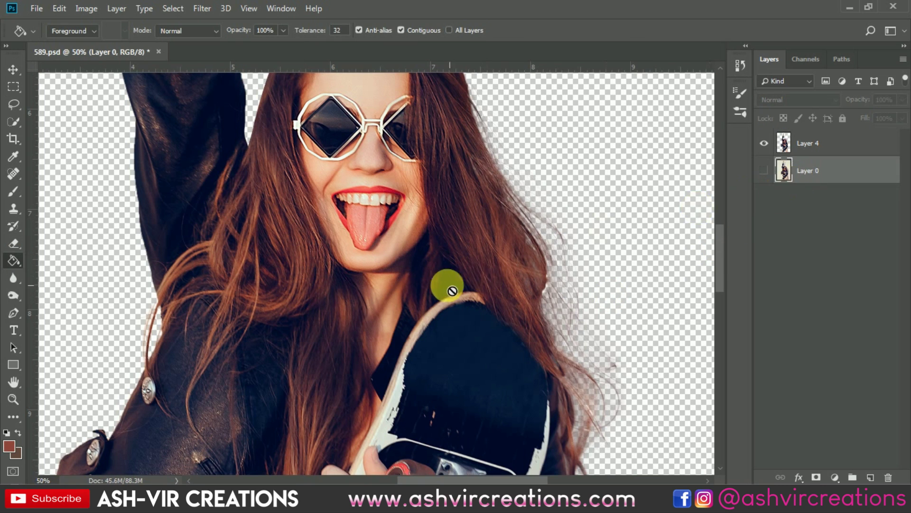
key("alt+v")
left_click(443, 289)
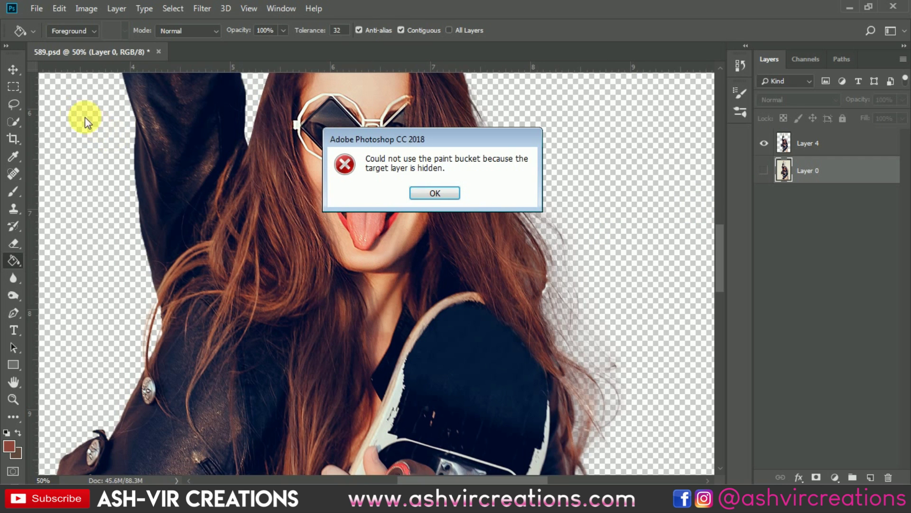
left_click(446, 191)
key("v")
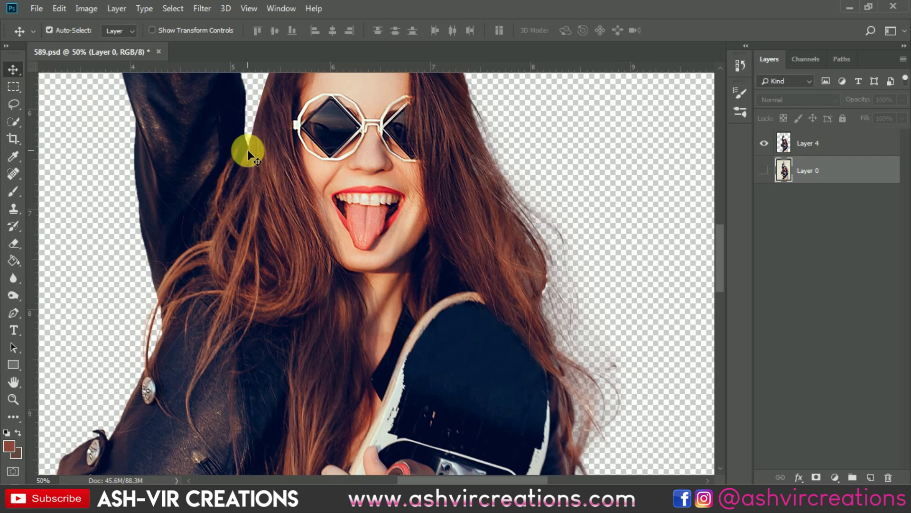
key("ctrl+0")
key("ctrl+plus")
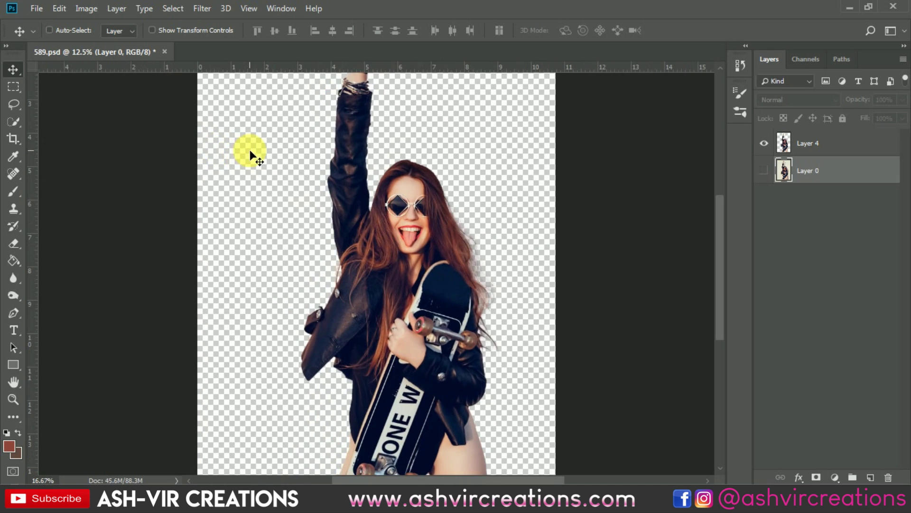
key("ctrl+minus")
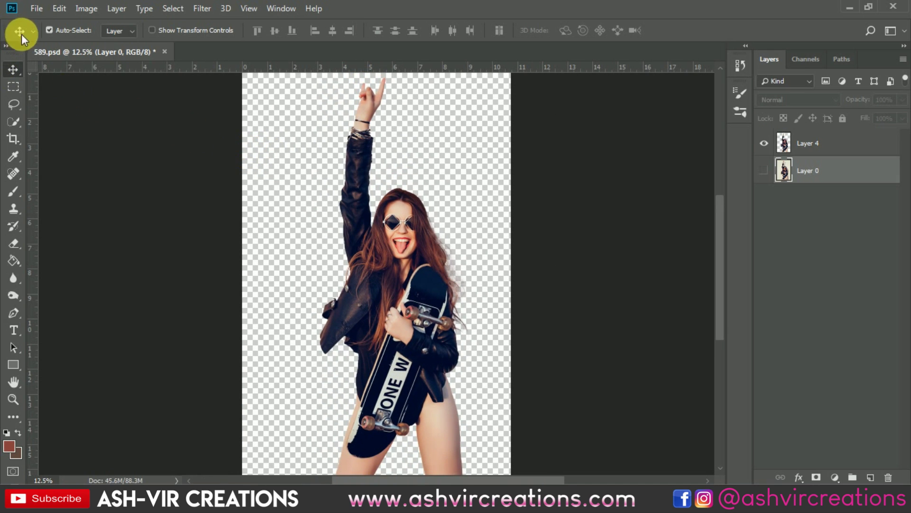
Step: Open the background photo gtrse.jpg from the Desktop
left_click(36, 8)
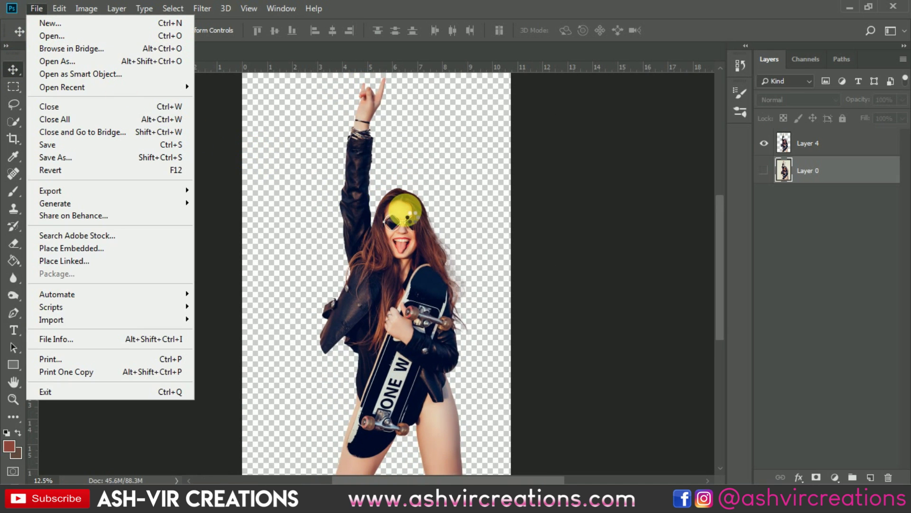
key("ctrl+o")
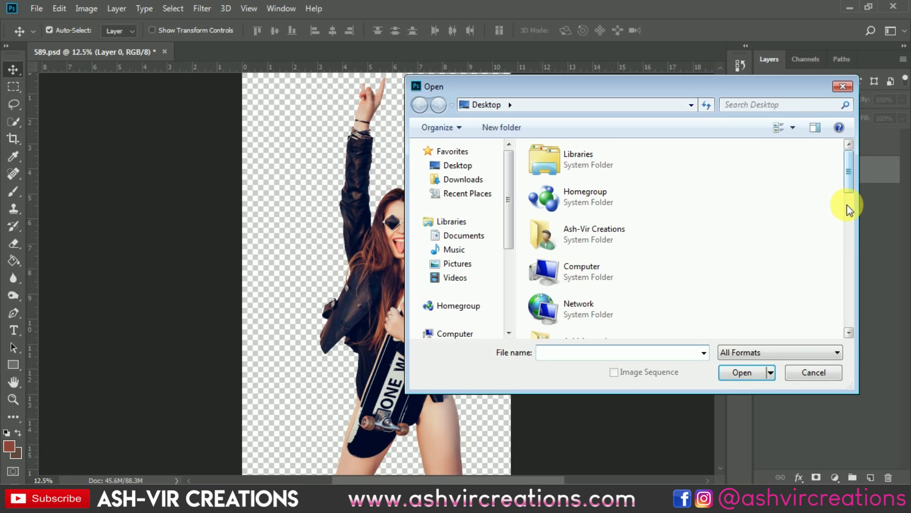
left_click_drag(848, 195, 852, 280)
double_click(582, 249)
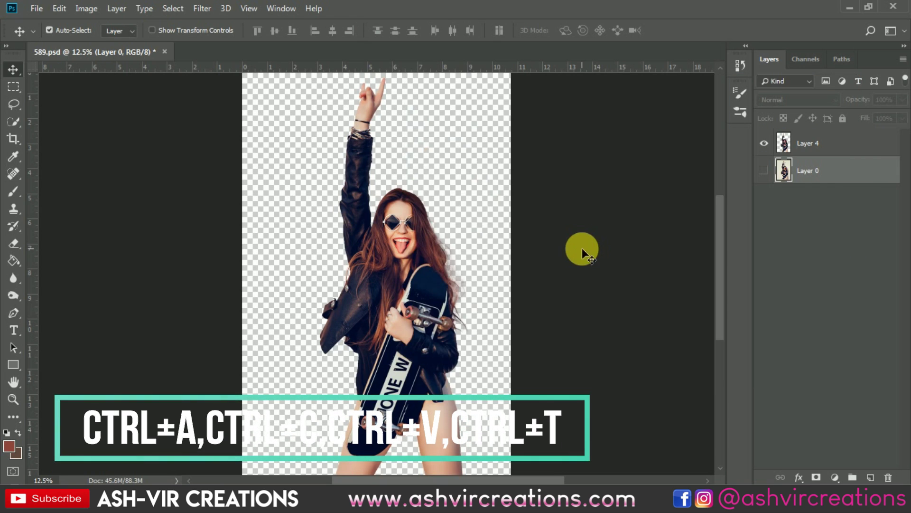
Step: Copy the whole gtrse.jpg image, paste it into 589.psd beneath Layer 4, and move it down to the canvas's lower edge
key("ctrl+a")
key("ctrl+c")
left_click(138, 52)
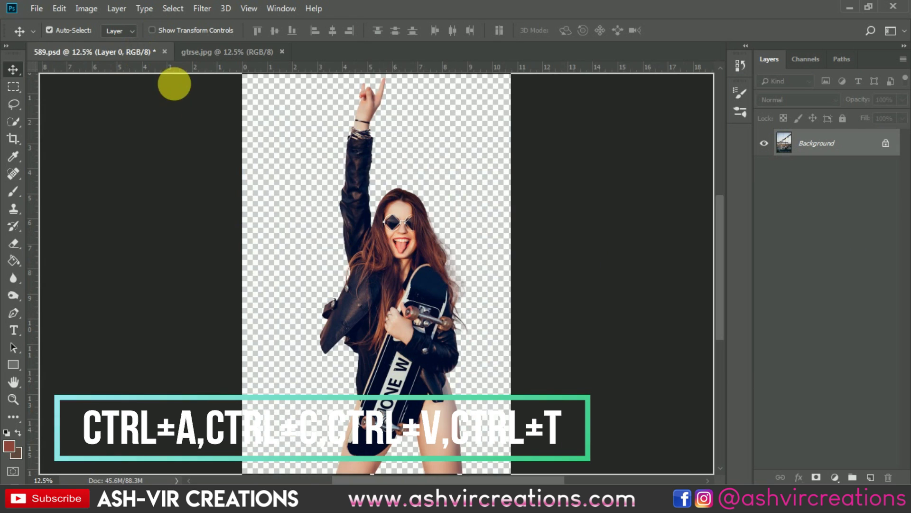
key("ctrl+v")
left_click_drag(307, 227, 308, 276)
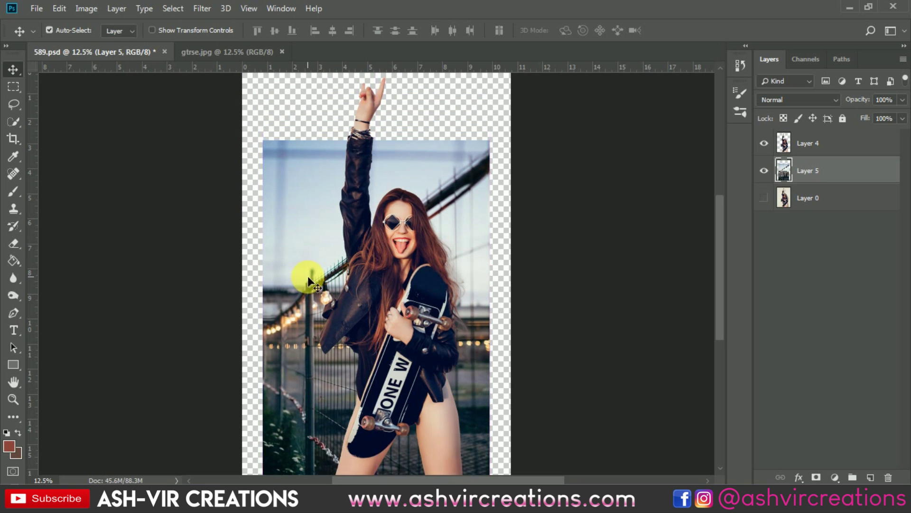
Step: Free-transform the Layer 5 background photo and scale it up proportionally to about 132.65%
scroll(308, 276, "down", 1)
left_click(59, 8)
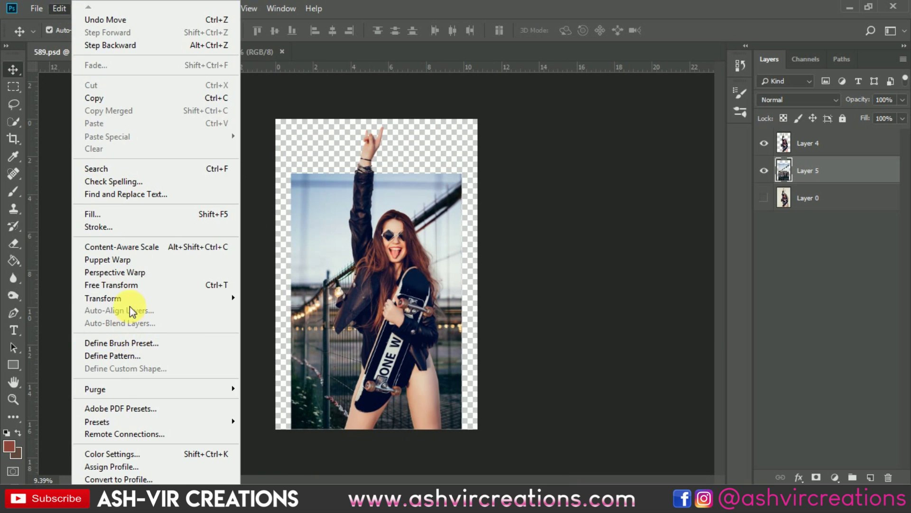
left_click(132, 287)
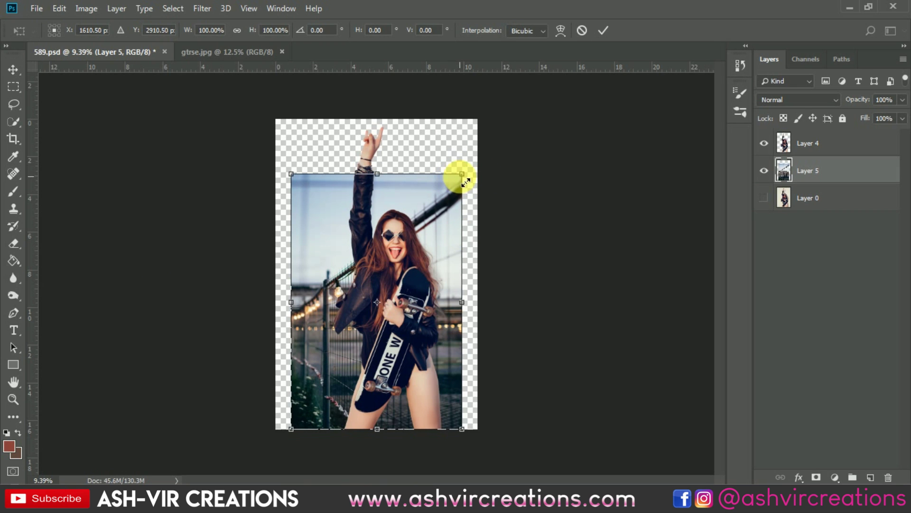
left_click_drag(465, 179, 517, 91)
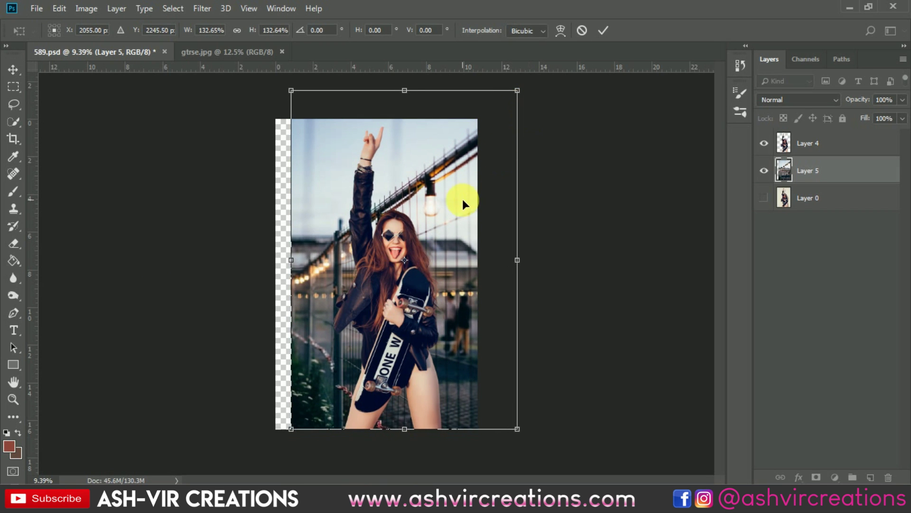
Step: Shift the enlarged background to the right so the hanging bulb sits beside the woman's head, and apply the transform
scroll(457, 197, "up", 2)
left_click_drag(469, 206, 486, 207)
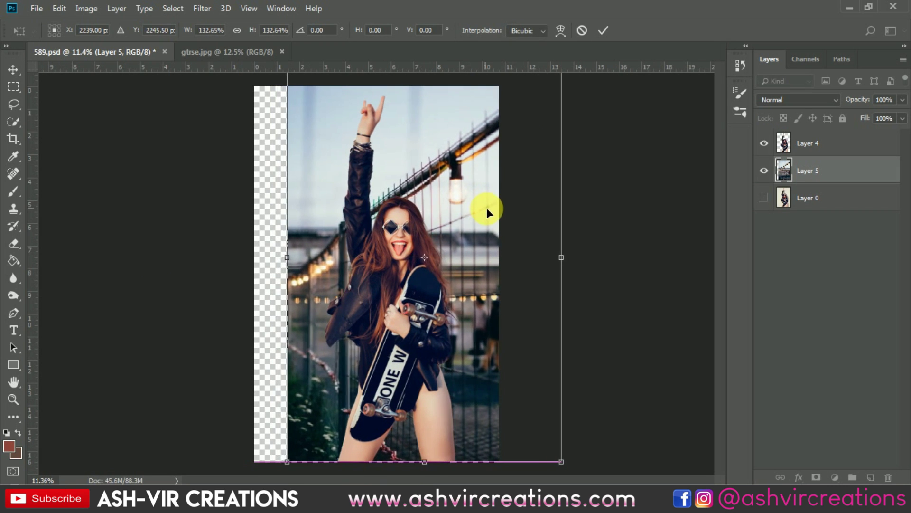
scroll(416, 176, "up", 5)
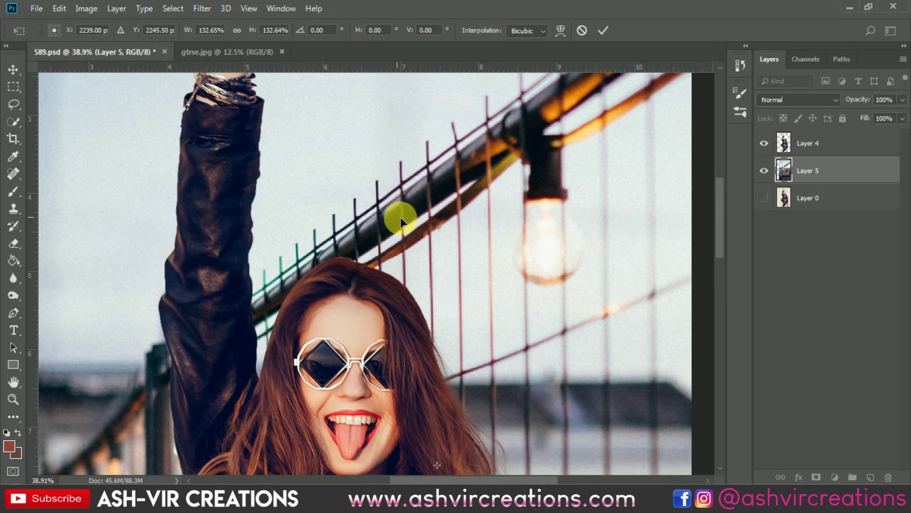
left_click_drag(407, 218, 470, 229)
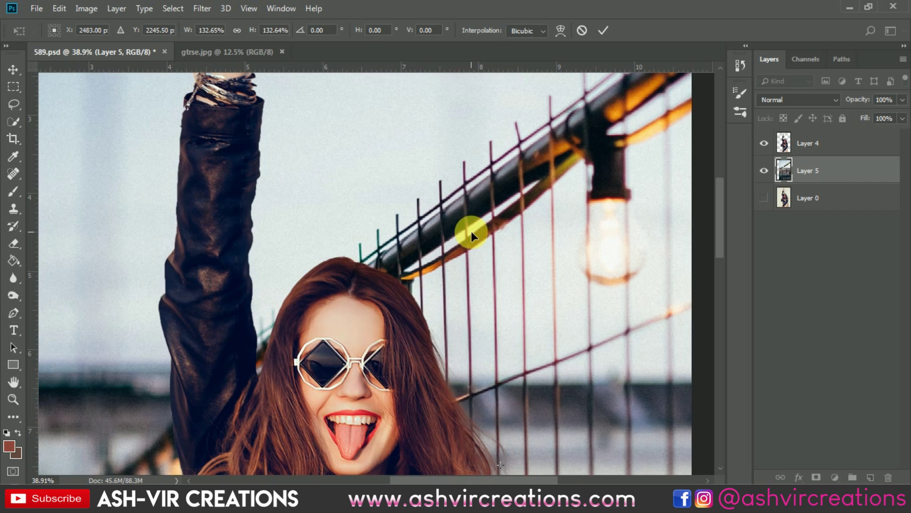
scroll(470, 230, "down", 1)
scroll(470, 230, "down", 6)
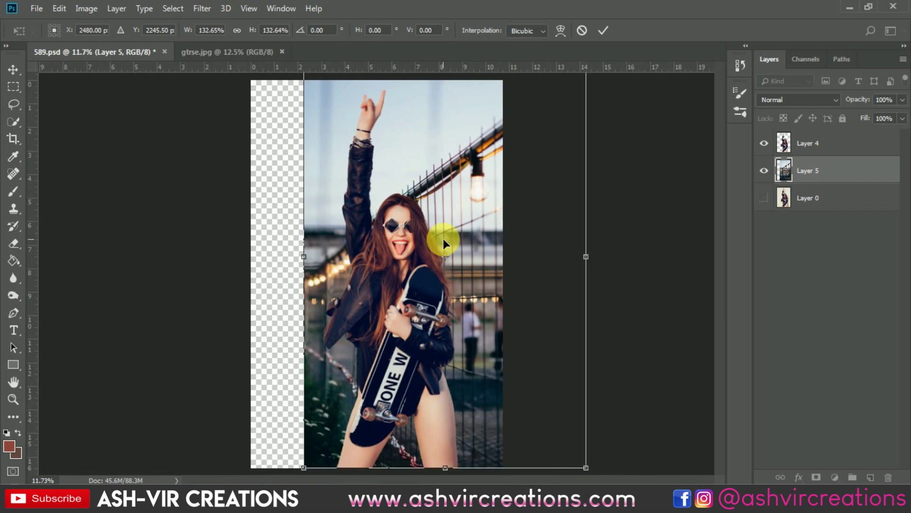
left_click_drag(441, 229, 437, 229)
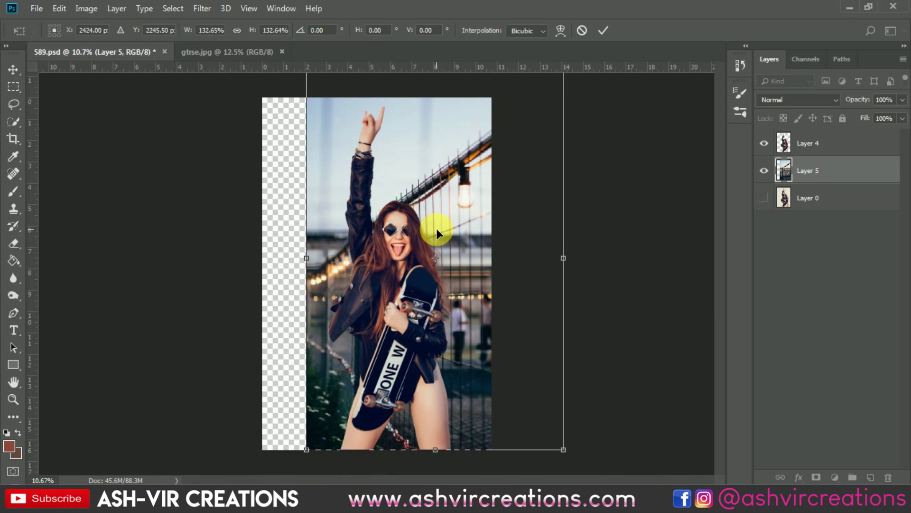
key("Return")
scroll(437, 229, "up", 1)
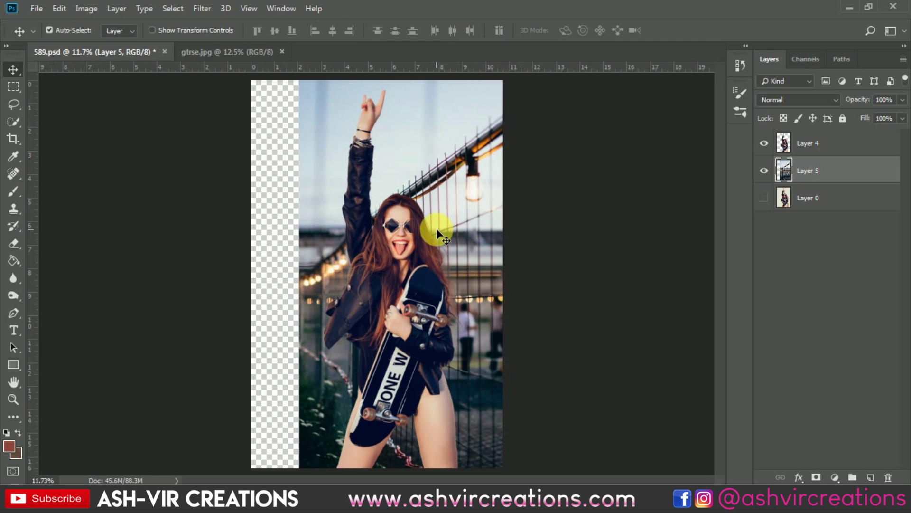
Step: Examine the woman's hair and jacket edges against the new background at several magnifications
scroll(441, 209, "up", 6)
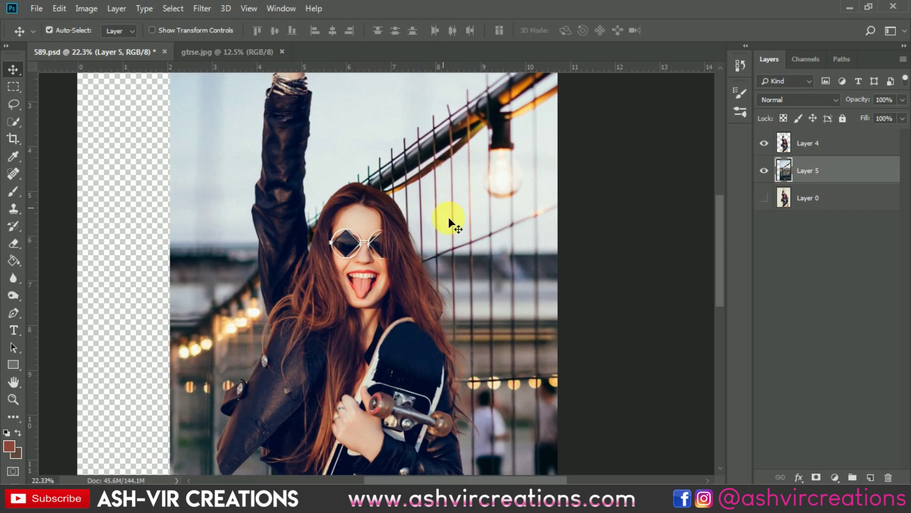
scroll(399, 171, "up", 4)
key("l")
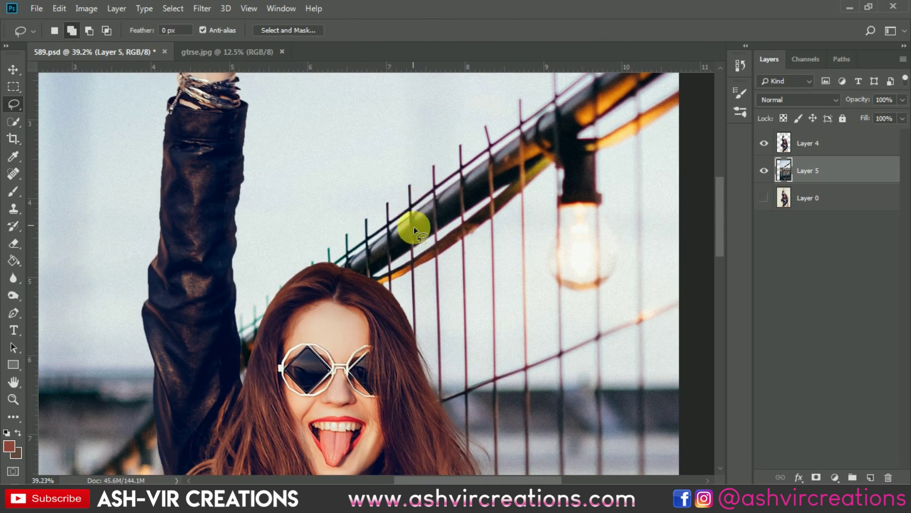
scroll(409, 204, "up", 3)
scroll(410, 214, "down", 3)
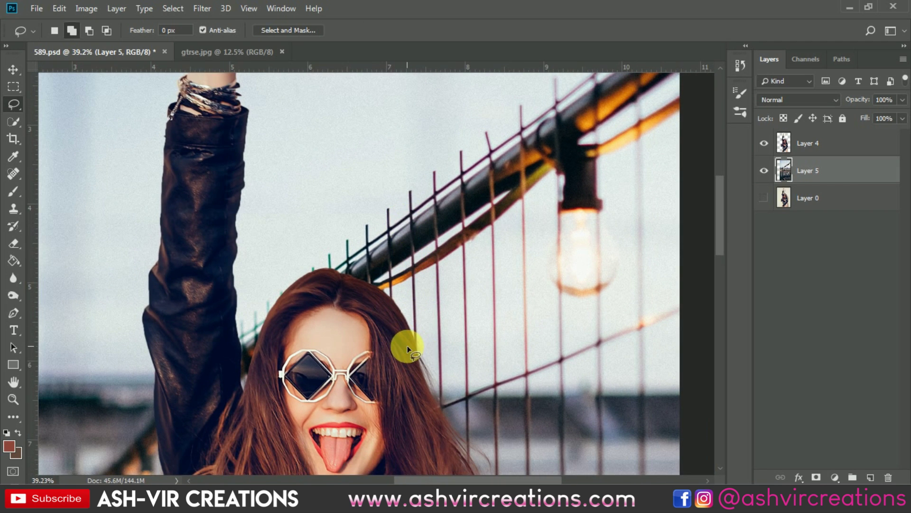
key("v")
scroll(399, 347, "down", 3)
scroll(388, 351, "down", 5)
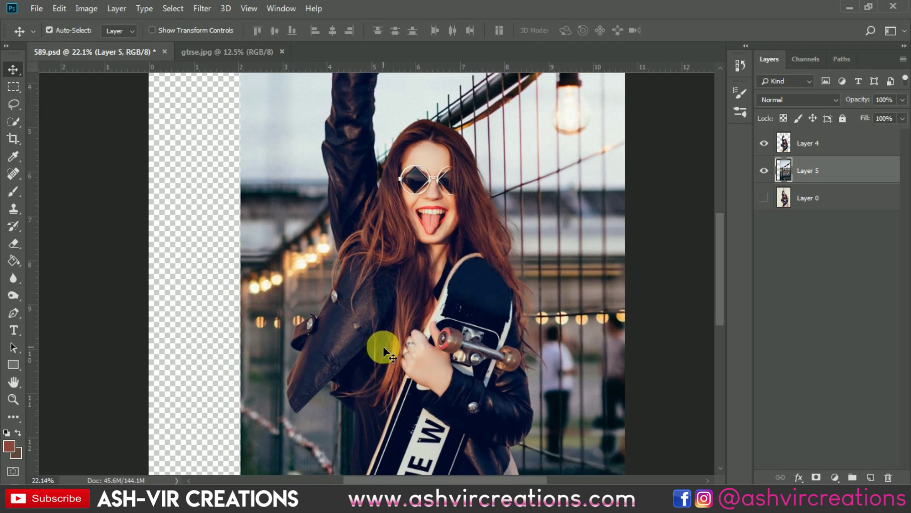
scroll(380, 346, "down", 4)
scroll(448, 284, "down", 3)
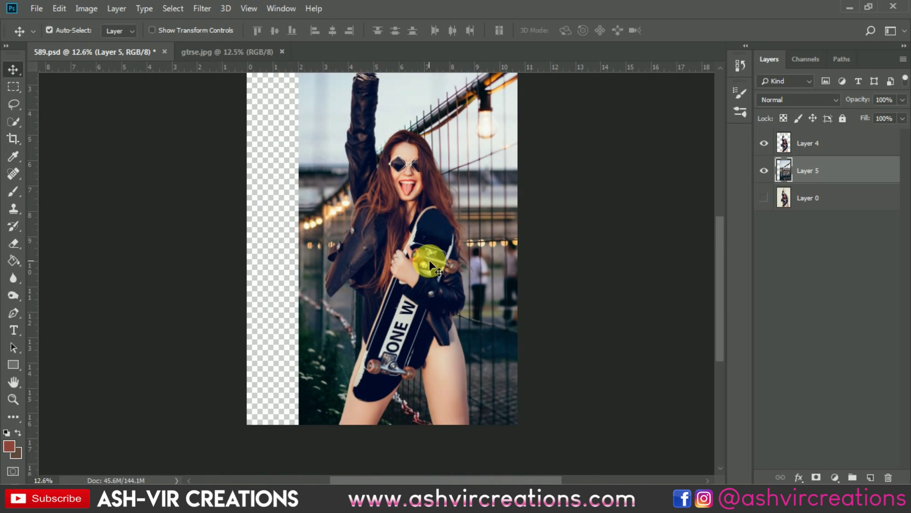
scroll(429, 260, "down", 2)
scroll(416, 238, "up", 1)
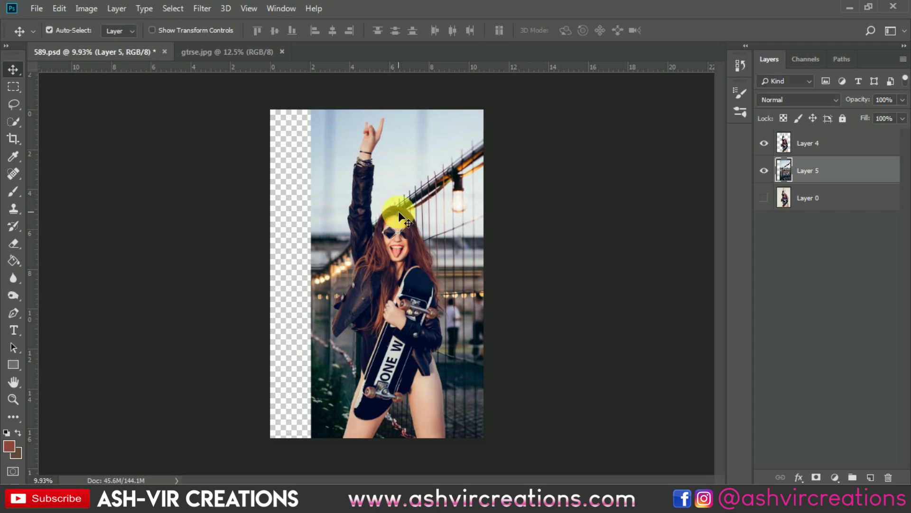
Step: Load Layer 5's outline as a selection and crop the canvas to the full extent of the background photo
left_click(781, 171, "ctrl")
scroll(482, 177, "down", 1)
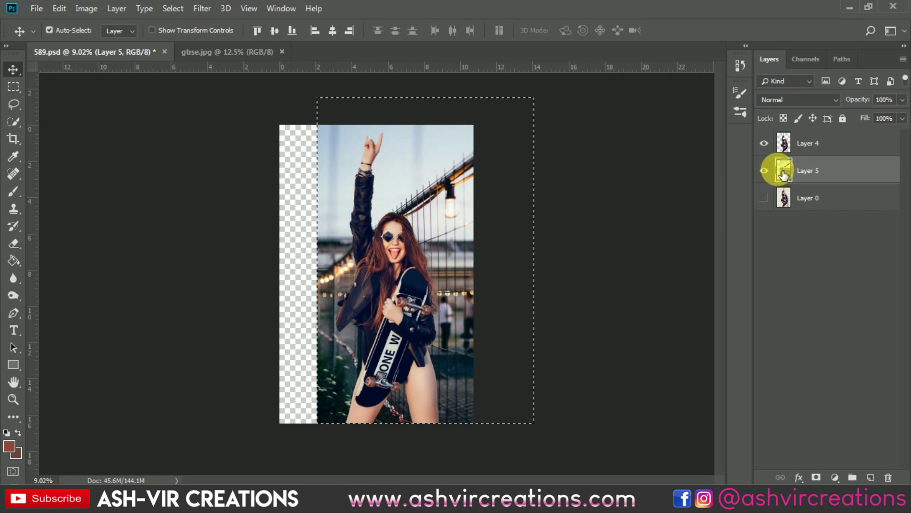
left_click(15, 138)
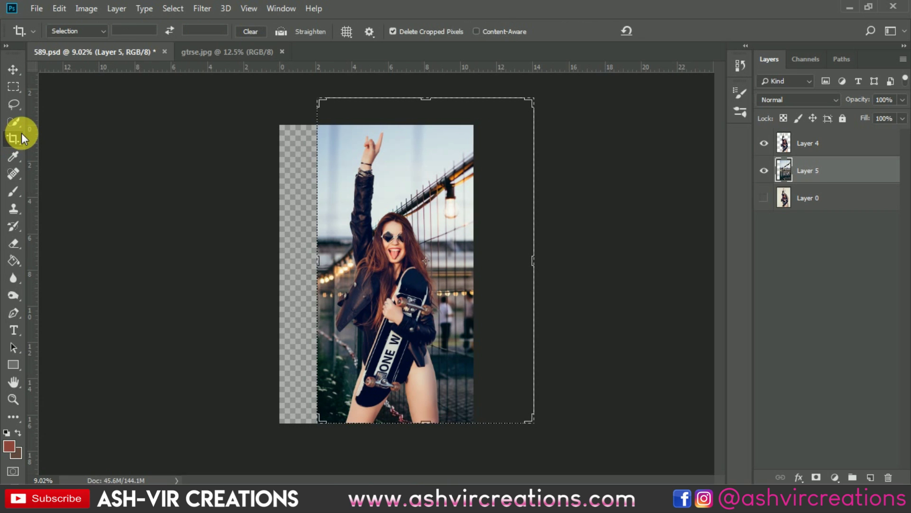
key("Return")
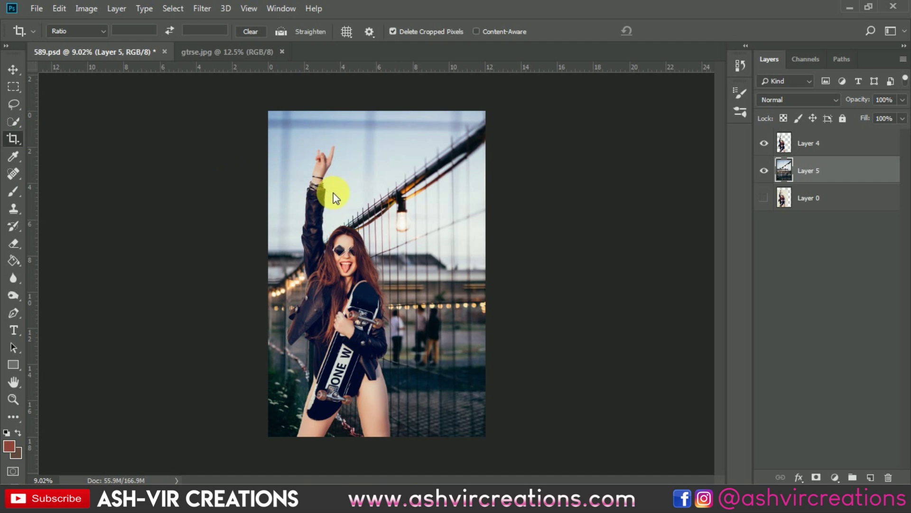
key("v")
key("ctrl+0")
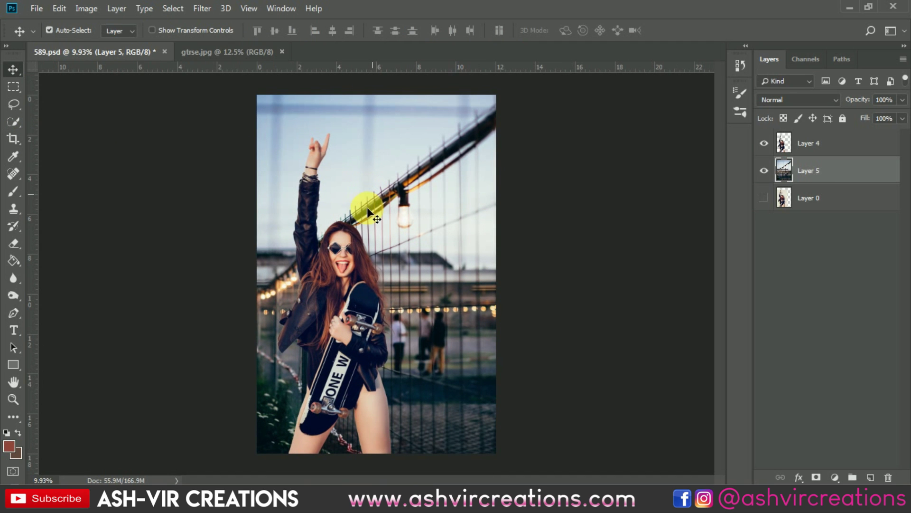
Step: Choose the Blur tool for Layer 4 and start softening the cutout edge just below the raised sleeve's cuff
scroll(370, 212, "up", 3)
scroll(383, 222, "down", 2)
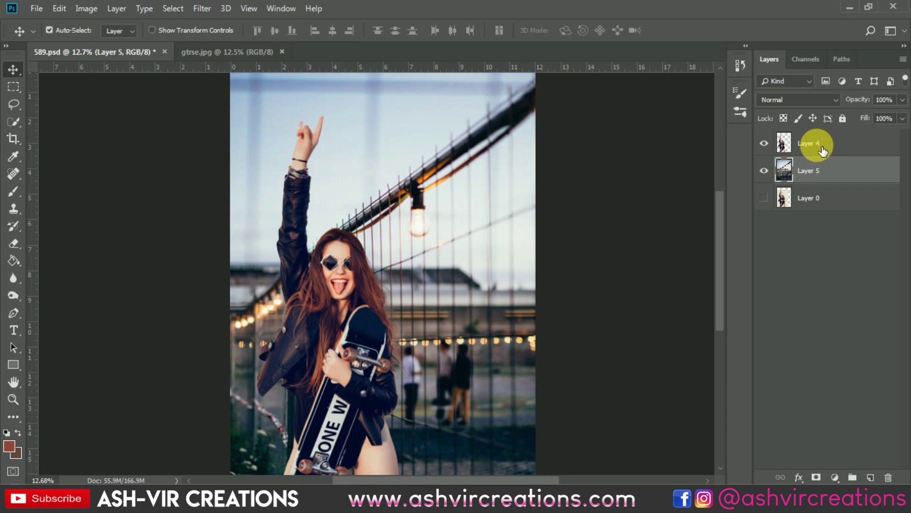
left_click(814, 142)
scroll(306, 173, "up", 3)
scroll(307, 173, "up", 3)
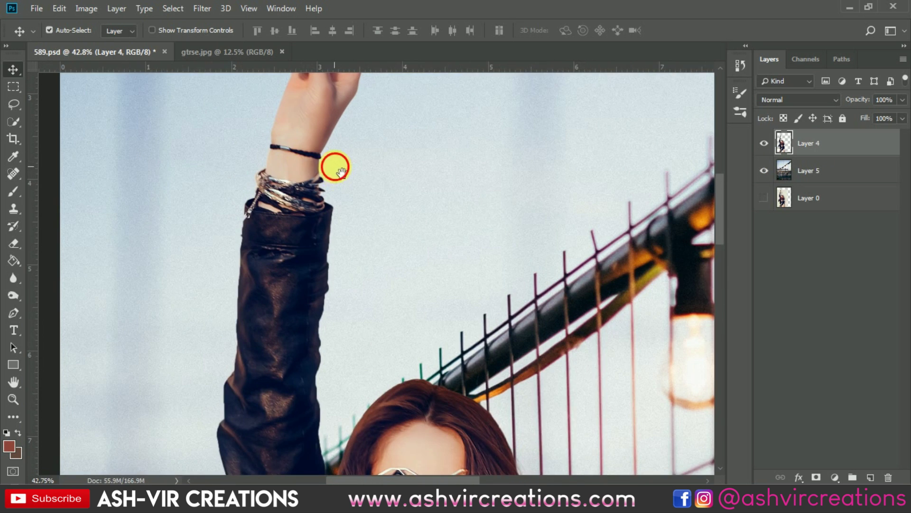
left_click(13, 278)
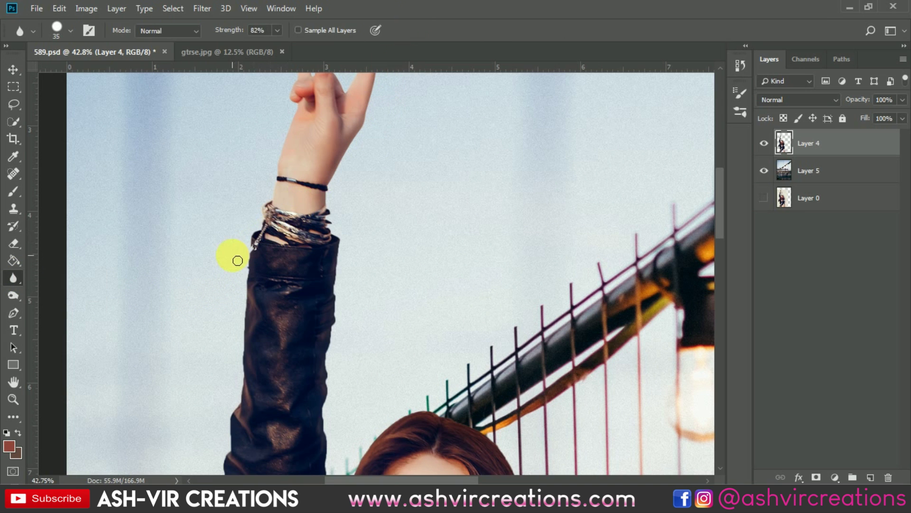
scroll(230, 256, "up", 3)
left_click_drag(298, 247, 377, 182)
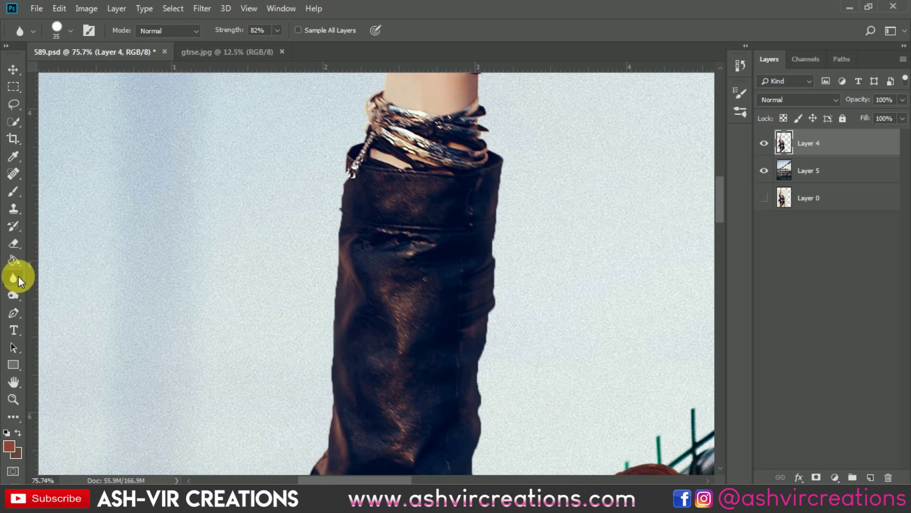
left_click_drag(18, 280, 49, 278)
left_click_drag(347, 229, 349, 243)
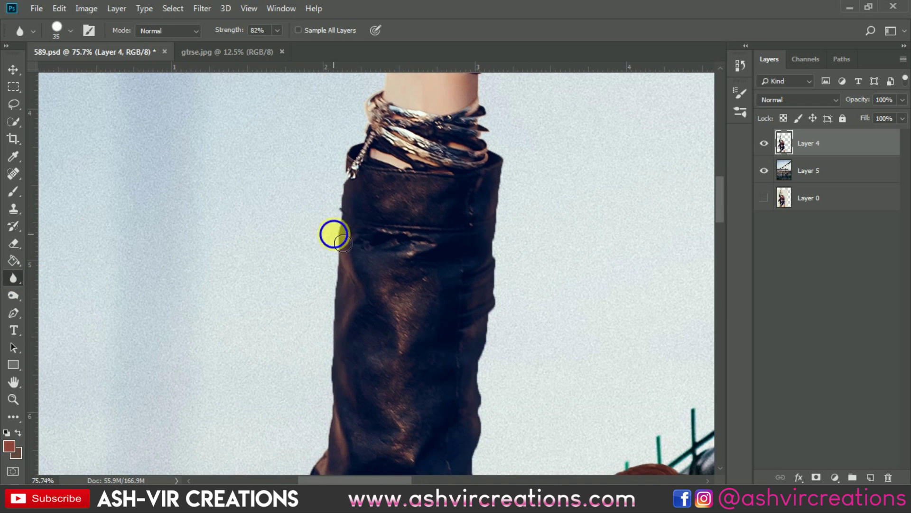
right_click(333, 234)
double_click(468, 352)
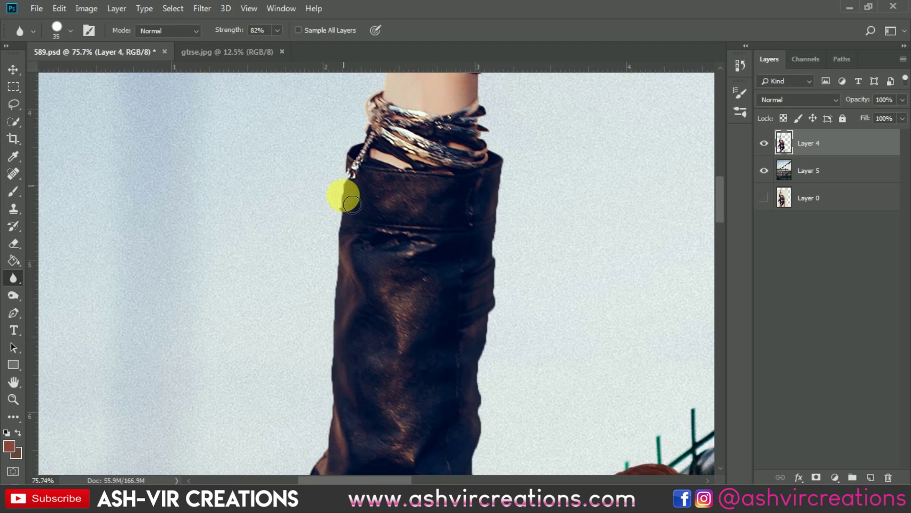
Step: Blur the outer edge of the raised leather sleeve from the cuff down past the elbow
mouse_move(352, 204)
left_mouse_down()
mouse_move(338, 349)
mouse_move(383, 183)
mouse_move(372, 211)
mouse_move(368, 300)
left_mouse_up()
key("space")
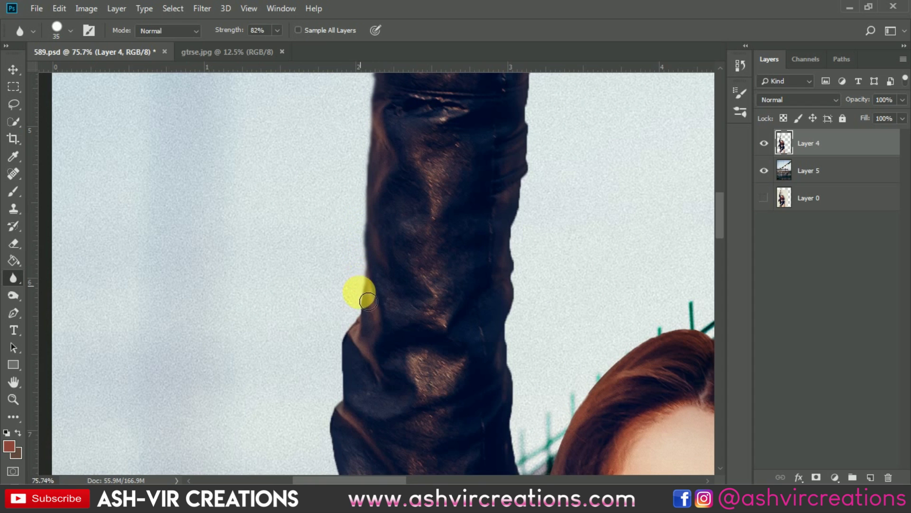
left_click_drag(352, 350, 343, 383)
key("space")
left_click_drag(370, 306, 393, 159)
Step: Blur the jacket's outer edge from the shoulder past the loose hair to the buttoned flap
mouse_move(369, 204)
left_mouse_down()
mouse_move(364, 307)
mouse_move(378, 381)
mouse_move(417, 218)
mouse_move(424, 243)
left_mouse_up()
key("space")
mouse_move(416, 220)
left_mouse_down()
mouse_move(411, 279)
mouse_move(427, 397)
mouse_move(440, 393)
mouse_move(452, 249)
left_mouse_up()
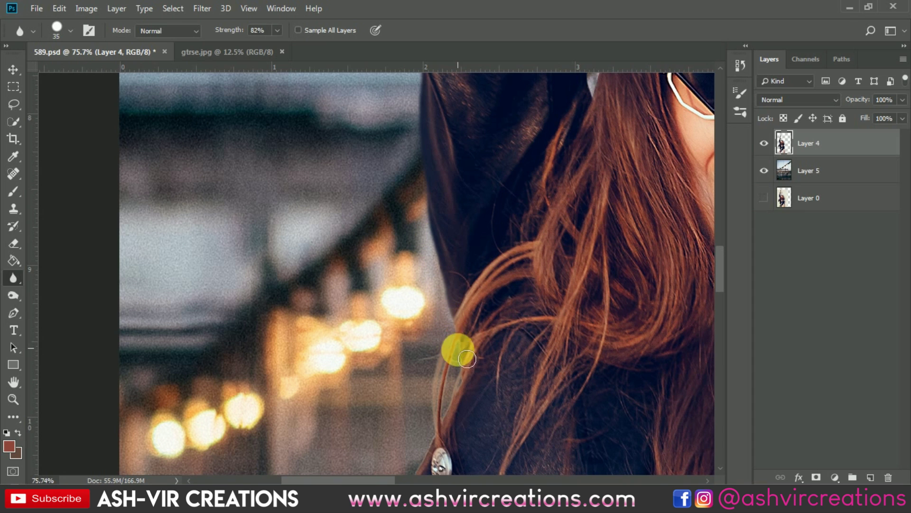
left_click_drag(461, 383, 479, 212)
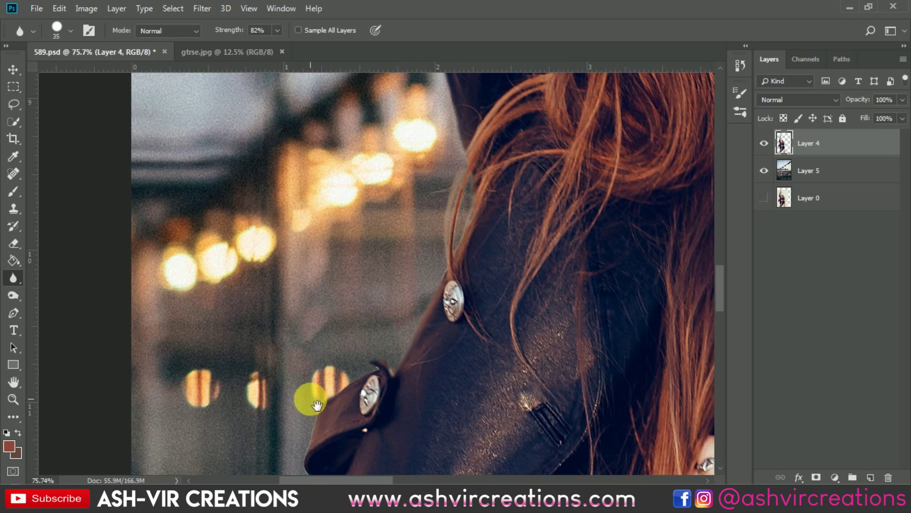
left_click_drag(318, 404, 357, 230)
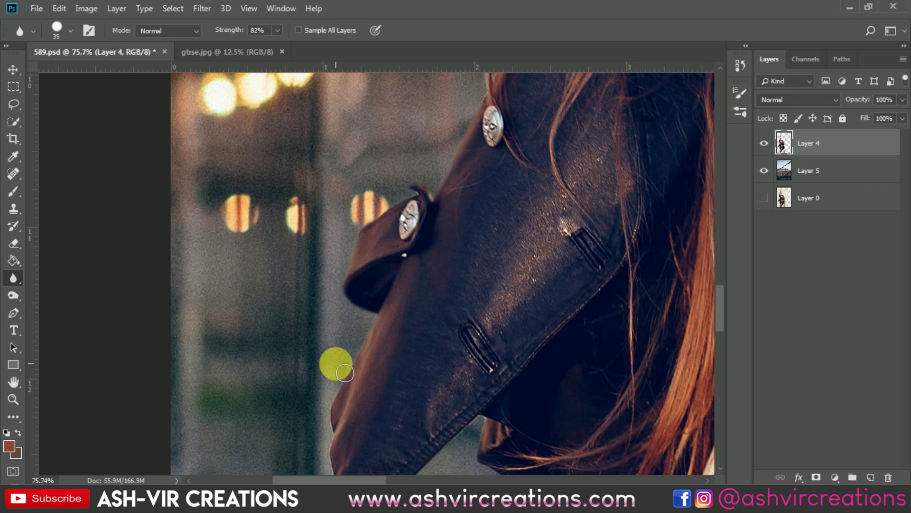
Step: Blur the edges of the hanging jacket's lower corner and the dark clothing beneath it down to the hip
scroll(315, 346, "down", 3)
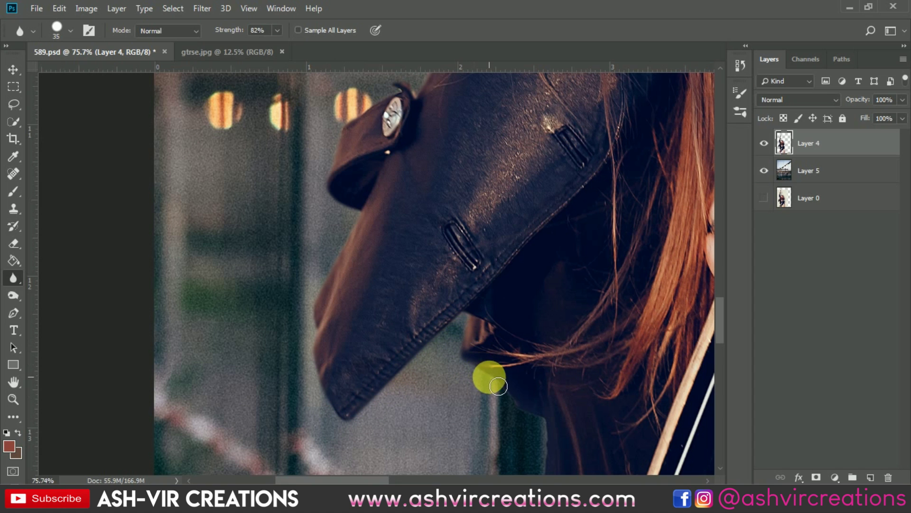
left_click_drag(524, 392, 471, 320)
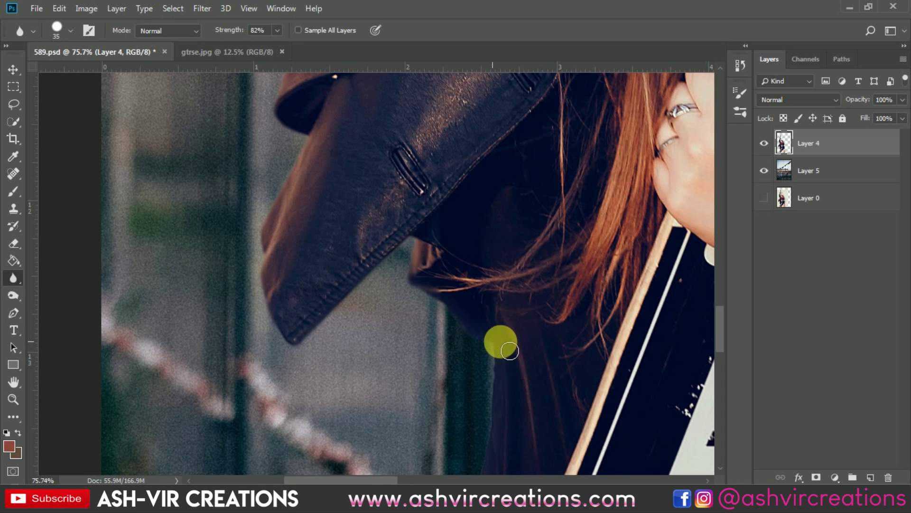
left_click_drag(505, 365, 502, 277)
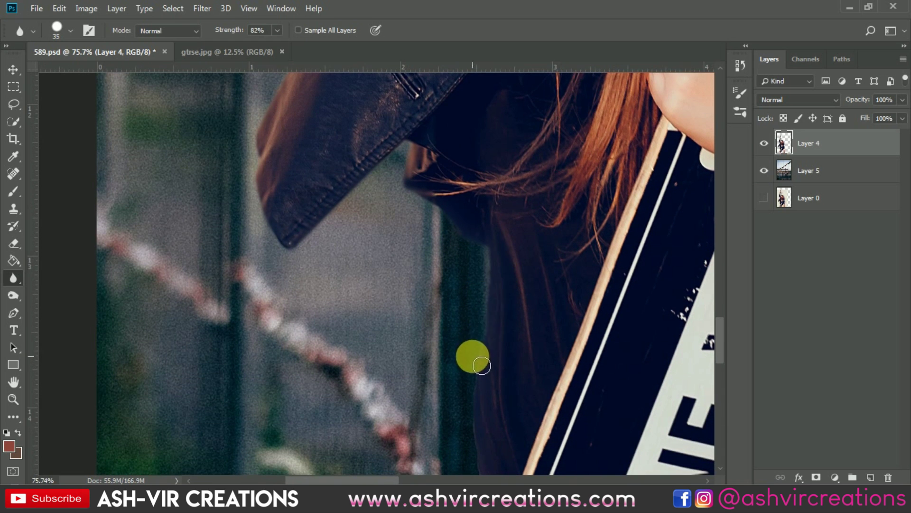
left_click_drag(474, 358, 484, 285)
left_click_drag(472, 380, 466, 288)
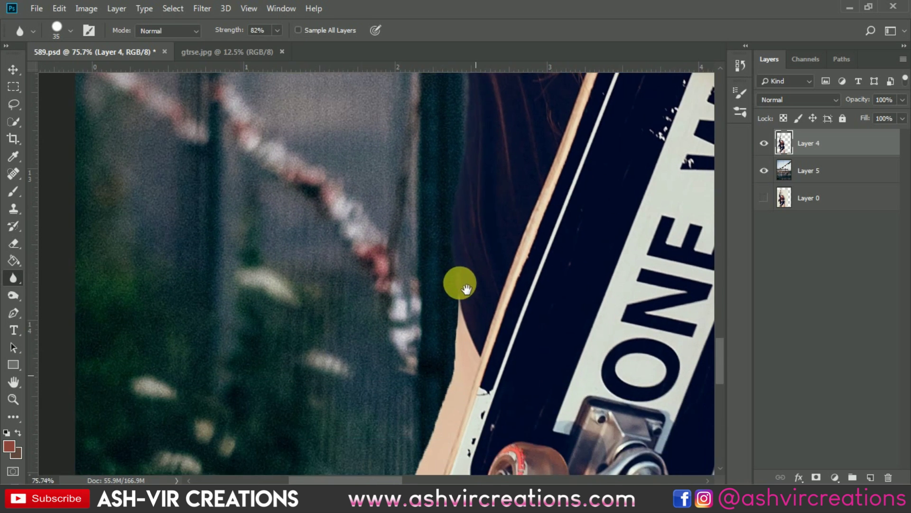
Step: Blur the cutout edges of both legs from the thigh beside the skateboard down to the canvas's lower edge
mouse_move(447, 345)
left_mouse_down()
mouse_move(472, 235)
mouse_move(454, 237)
mouse_move(473, 219)
mouse_move(416, 423)
left_mouse_up()
mouse_move(408, 346)
left_mouse_down()
mouse_move(440, 227)
mouse_move(437, 286)
mouse_move(400, 231)
mouse_move(400, 187)
mouse_move(384, 287)
mouse_move(347, 405)
left_mouse_up()
scroll(350, 358, "down", 3)
left_click_drag(462, 332, 351, 341)
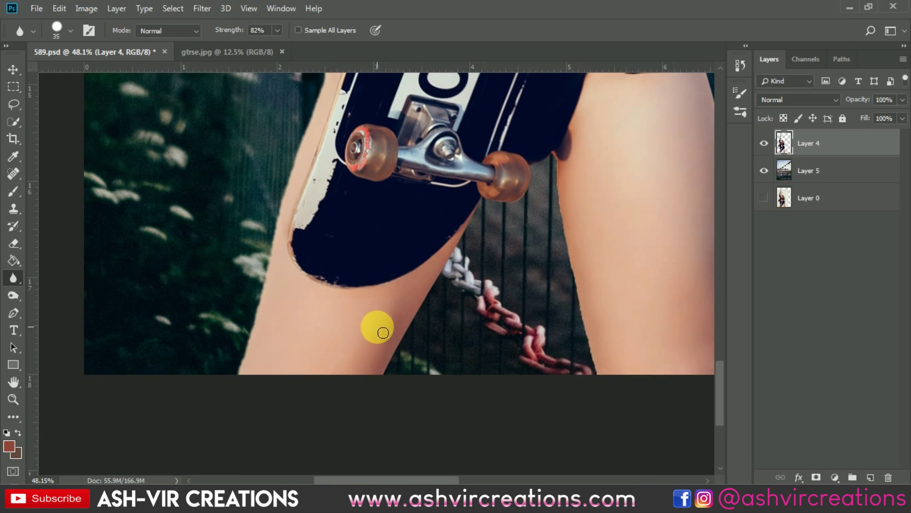
scroll(433, 329, "up", 3)
mouse_move(350, 407)
left_mouse_down()
mouse_move(394, 326)
mouse_move(464, 249)
mouse_move(517, 126)
mouse_move(315, 338)
mouse_move(328, 322)
mouse_move(355, 328)
mouse_move(417, 240)
mouse_move(445, 427)
mouse_move(419, 212)
mouse_move(409, 232)
mouse_move(433, 356)
mouse_move(463, 437)
mouse_move(342, 294)
left_mouse_up()
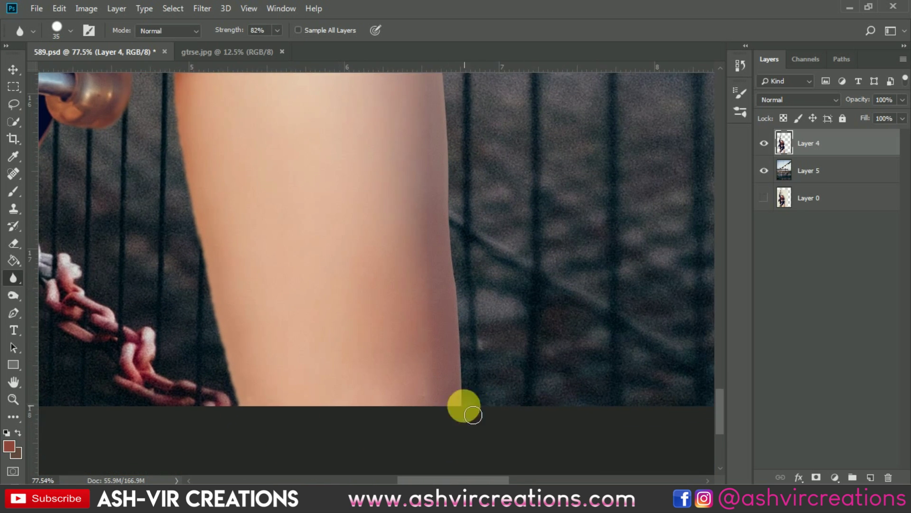
Step: Blur the leg's outer edge from the canvas's lower edge upward with the Blur tool
left_click_drag(470, 413, 457, 164)
mouse_move(450, 180)
left_mouse_down()
mouse_move(448, 340)
mouse_move(437, 388)
mouse_move(436, 205)
left_mouse_up()
mouse_move(437, 206)
left_mouse_down()
mouse_move(449, 236)
mouse_move(448, 421)
mouse_move(423, 368)
mouse_move(408, 274)
mouse_move(364, 163)
left_mouse_up()
Step: Blur the hair's cutout outline over the crown and down both sides of the head
mouse_move(363, 164)
left_mouse_down()
mouse_move(349, 417)
mouse_move(341, 352)
mouse_move(373, 345)
mouse_move(389, 323)
mouse_move(413, 283)
mouse_move(428, 220)
mouse_move(433, 389)
mouse_move(422, 376)
mouse_move(397, 245)
mouse_move(427, 359)
mouse_move(412, 301)
mouse_move(417, 459)
mouse_move(402, 266)
mouse_move(386, 208)
mouse_move(424, 410)
mouse_move(420, 334)
mouse_move(404, 302)
mouse_move(427, 296)
mouse_move(425, 282)
mouse_move(387, 249)
mouse_move(452, 354)
mouse_move(379, 278)
mouse_move(363, 192)
mouse_move(497, 359)
left_mouse_up()
left_click_drag(432, 159, 545, 255)
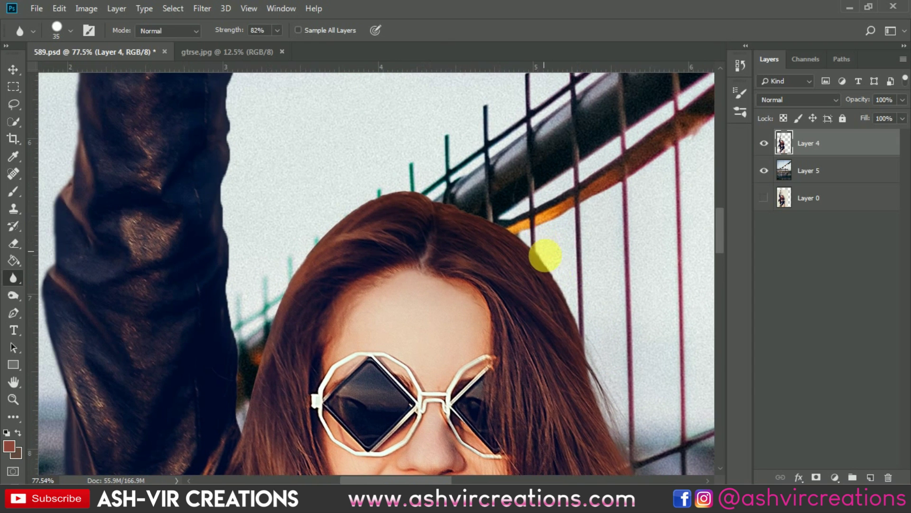
mouse_move(569, 288)
left_mouse_down()
mouse_move(499, 221)
mouse_move(471, 209)
left_mouse_up()
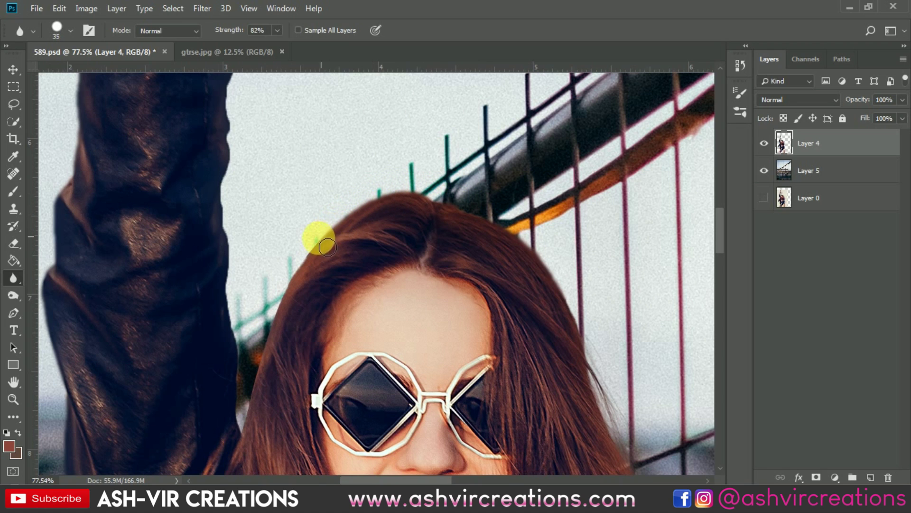
mouse_move(287, 307)
left_mouse_down()
mouse_move(251, 427)
mouse_move(233, 260)
mouse_move(236, 189)
left_mouse_up()
left_click_drag(654, 429, 516, 232)
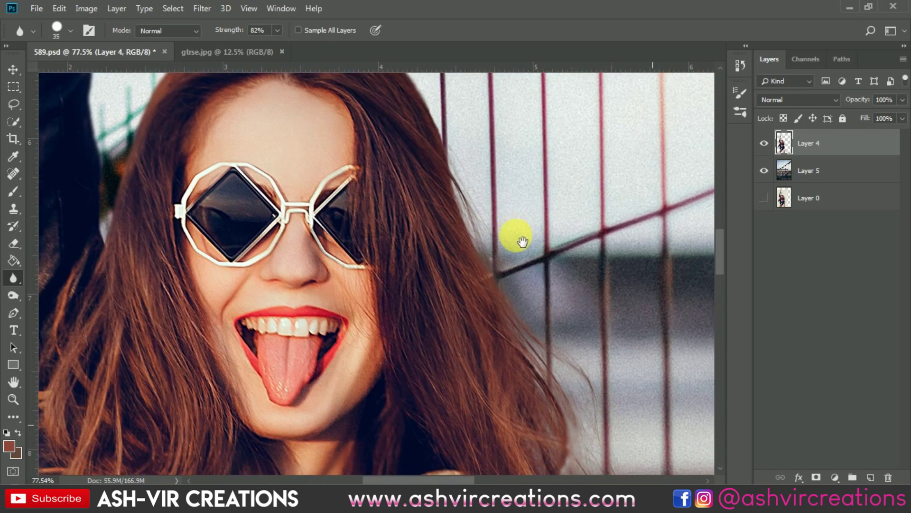
Step: Blur the raised sleeve's inner edge up to the cuff and the outline of the wrist bracelets
left_click_drag(331, 217, 546, 436)
left_click_drag(320, 264, 332, 379)
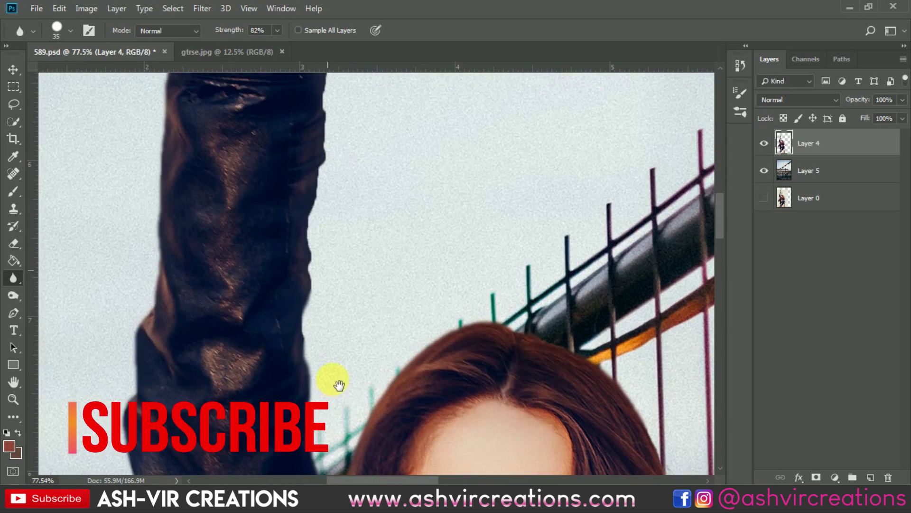
mouse_move(316, 337)
left_mouse_down()
mouse_move(315, 218)
mouse_move(335, 328)
mouse_move(323, 305)
mouse_move(335, 190)
mouse_move(389, 370)
mouse_move(374, 313)
left_mouse_up()
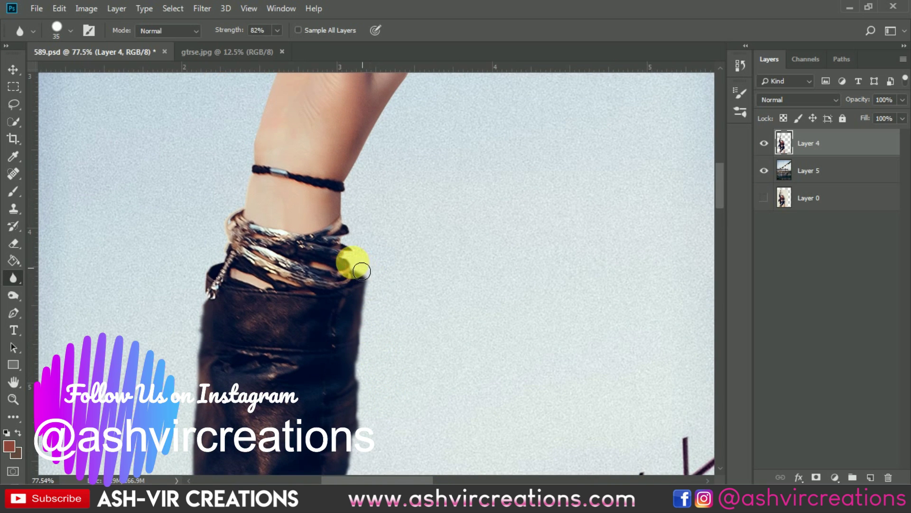
mouse_move(363, 247)
left_mouse_down()
mouse_move(350, 209)
mouse_move(326, 201)
mouse_move(237, 246)
left_mouse_up()
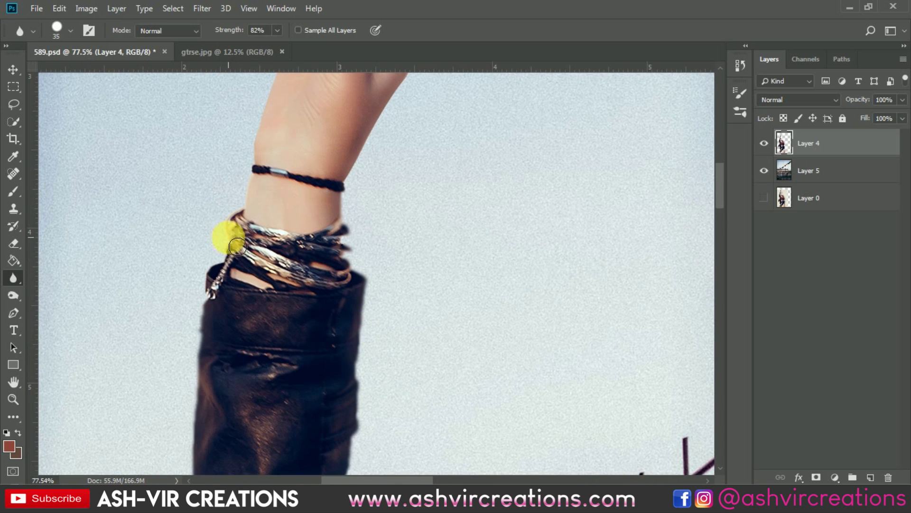
left_click_drag(191, 286, 193, 417)
left_click_drag(232, 350, 242, 358)
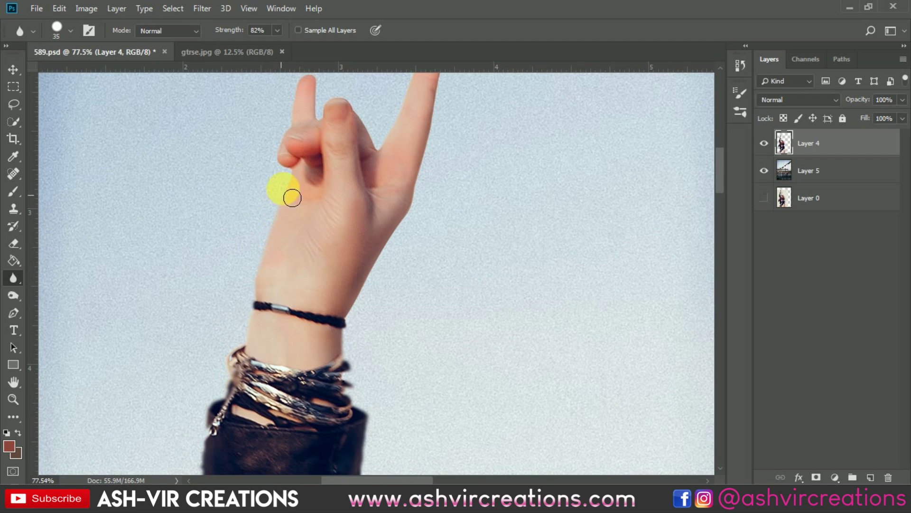
Step: Blur the cutout edges of the raised hand, from the wrist around the palm and fingers
mouse_move(282, 137)
left_mouse_down()
mouse_move(329, 95)
mouse_move(432, 121)
mouse_move(450, 147)
mouse_move(416, 228)
left_mouse_up()
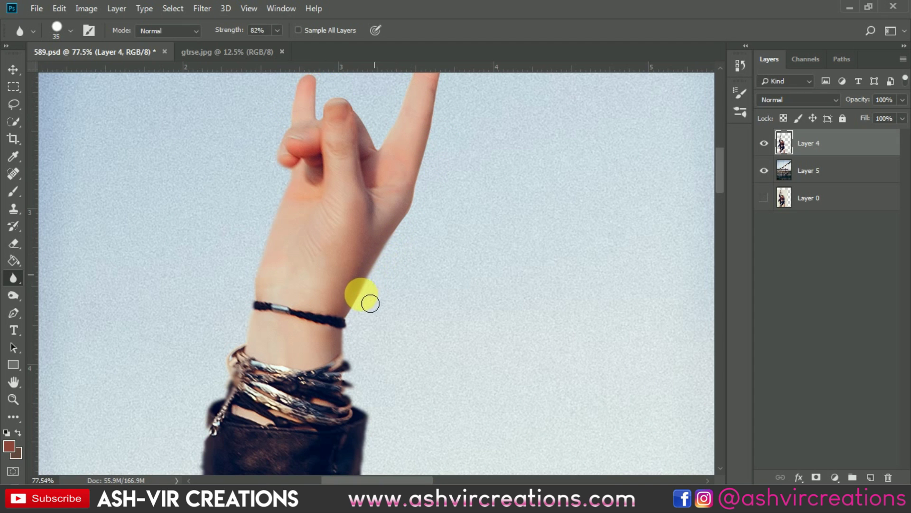
left_click_drag(418, 301, 398, 405)
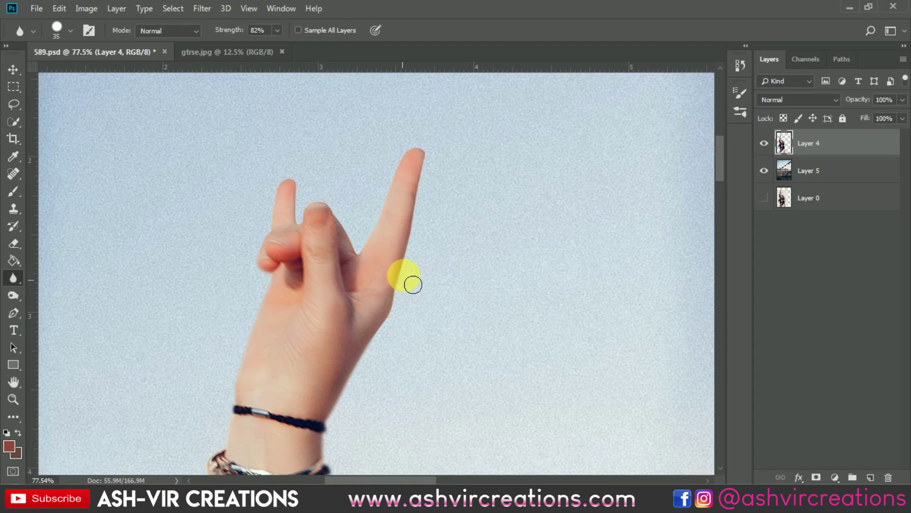
mouse_move(413, 284)
left_mouse_down()
mouse_move(430, 153)
mouse_move(403, 173)
mouse_move(365, 259)
mouse_move(329, 200)
mouse_move(314, 193)
mouse_move(314, 228)
mouse_move(322, 200)
mouse_move(307, 201)
mouse_move(303, 185)
mouse_move(287, 200)
mouse_move(283, 219)
mouse_move(311, 230)
mouse_move(313, 189)
mouse_move(311, 231)
mouse_move(403, 277)
mouse_move(408, 297)
left_mouse_up()
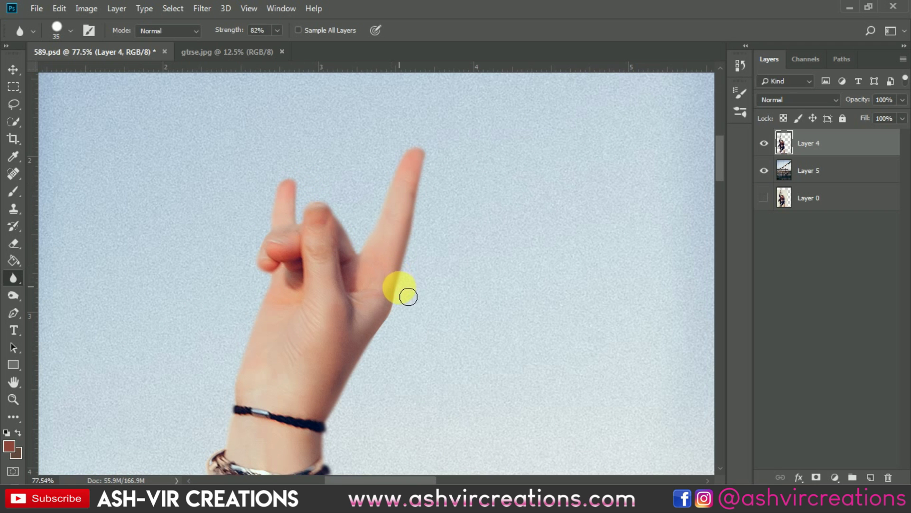
mouse_move(401, 331)
left_mouse_down()
mouse_move(298, 305)
mouse_move(382, 297)
left_mouse_up()
Step: Add a Gradient Map adjustment layer above the cutout using the Violet, Orange preset
scroll(391, 302, "down", 5)
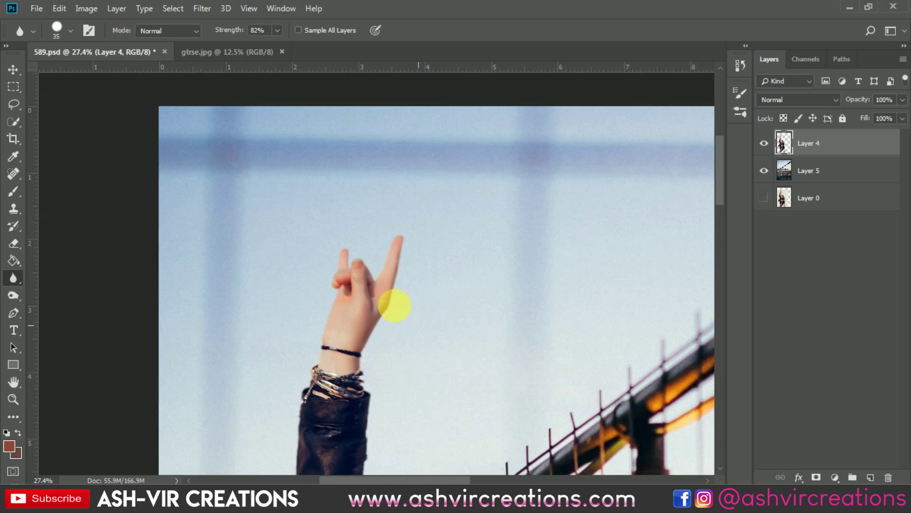
left_click_drag(491, 328, 406, 157)
left_click_drag(421, 309, 428, 157)
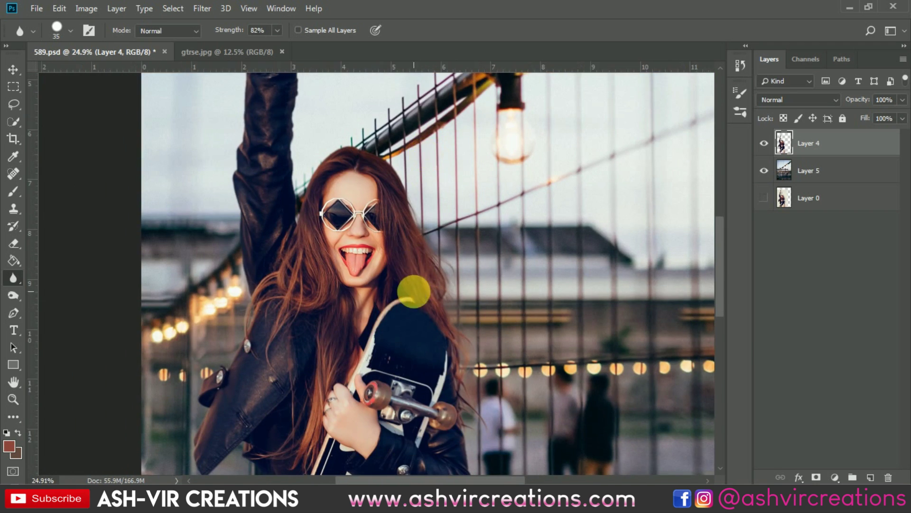
scroll(414, 293, "down", 5)
key("v")
scroll(411, 304, "down", 3)
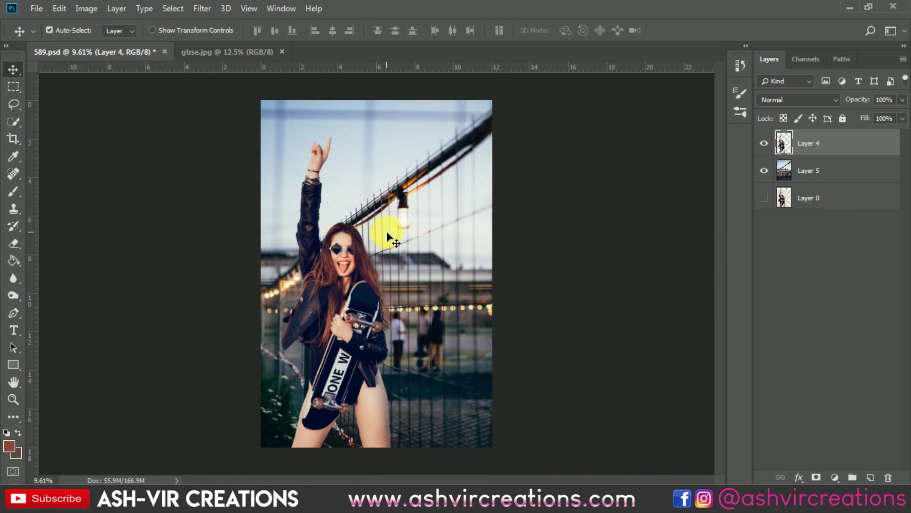
scroll(386, 233, "up", 1)
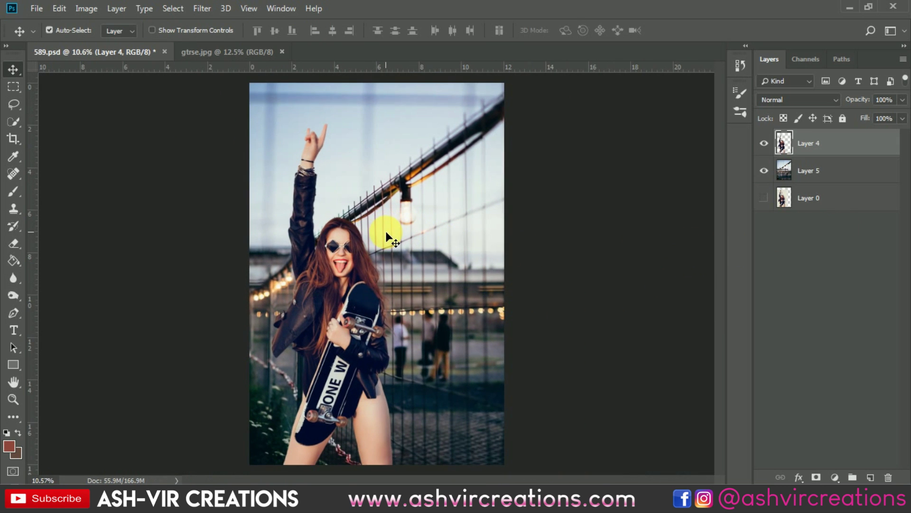
left_click(844, 476)
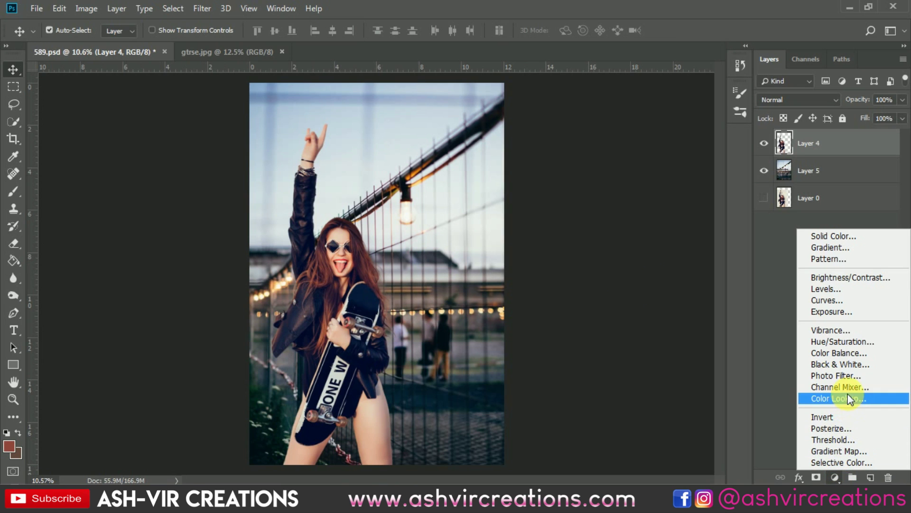
left_click(835, 448)
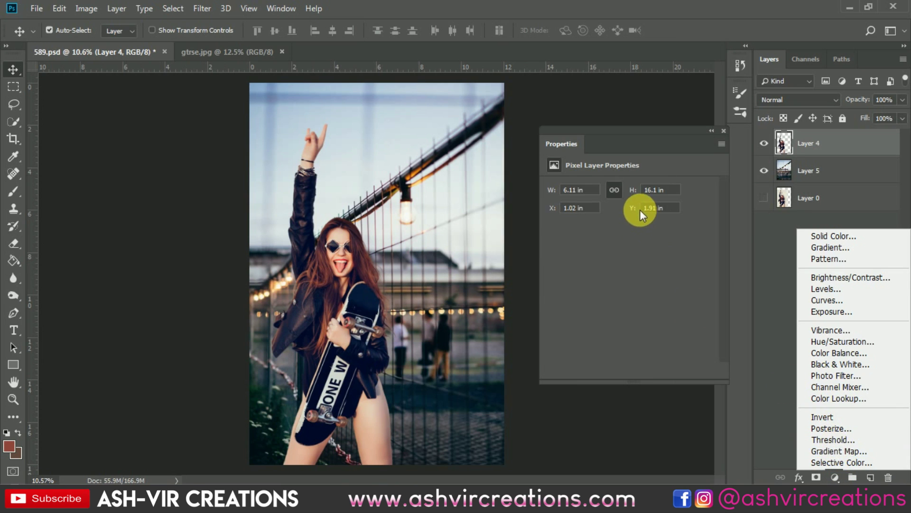
left_click(625, 193)
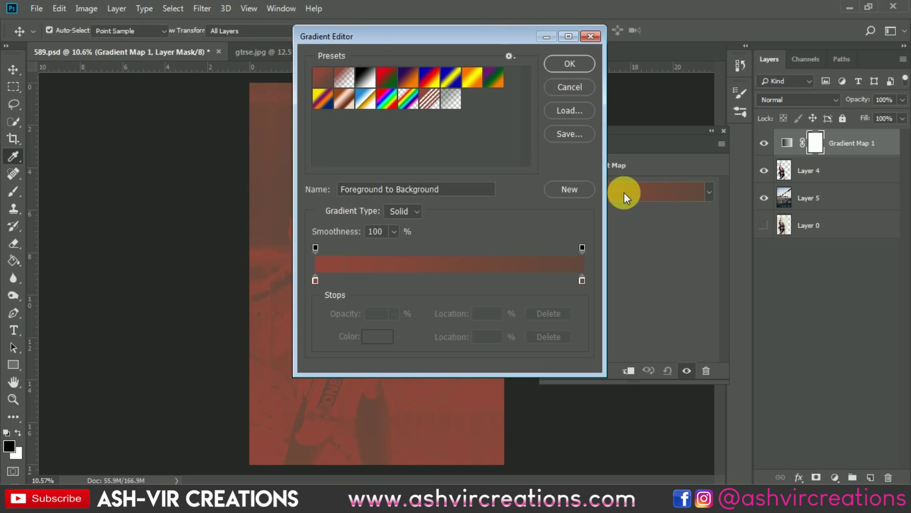
left_click(417, 85)
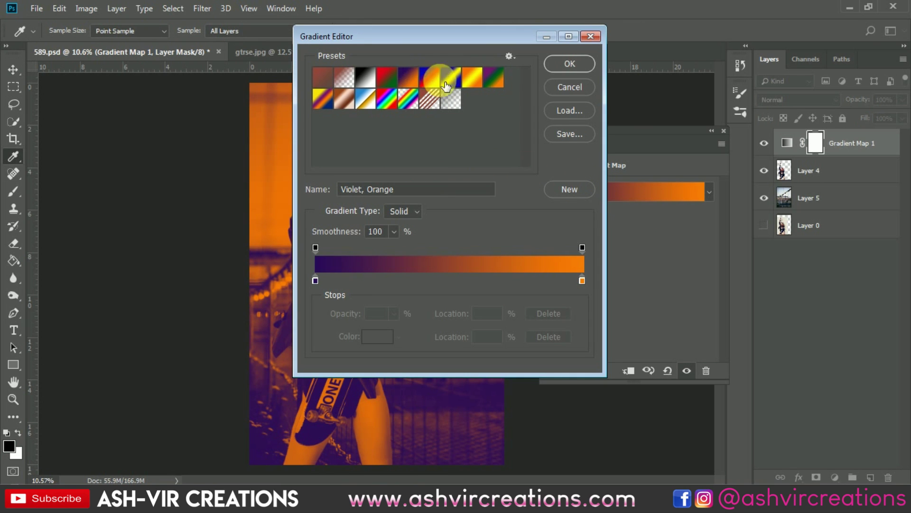
left_click(558, 62)
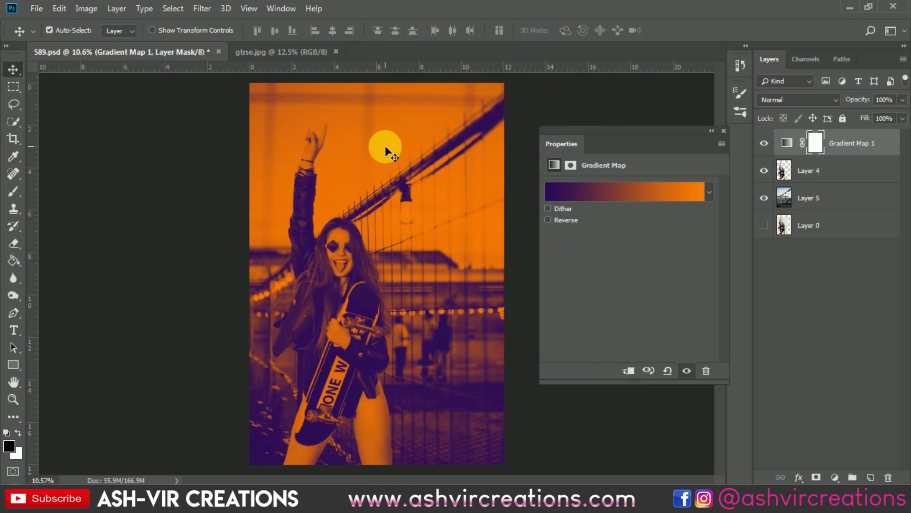
Step: Set the gradient map layer's blend mode to Soft Light
left_click(725, 131)
left_click(777, 100)
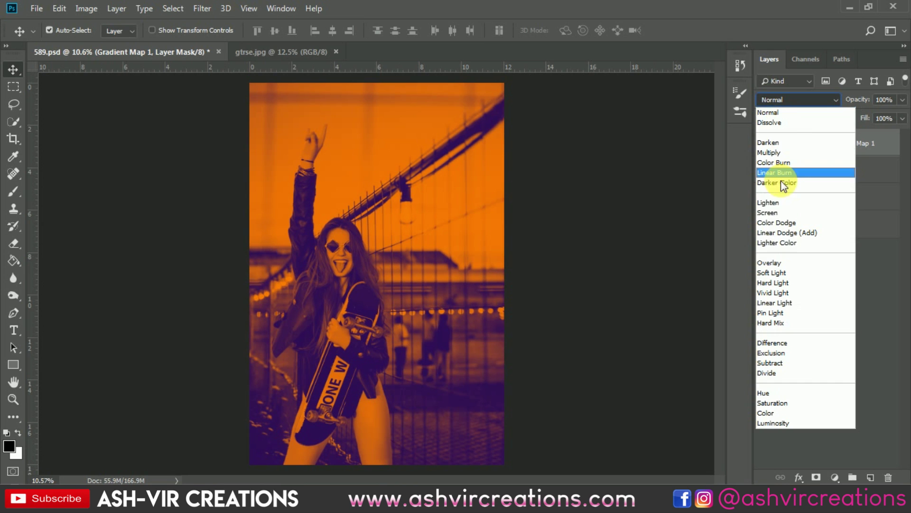
left_click(778, 274)
Step: Compare the whole image with and without the gradient map by toggling that layer's visibility
left_click(765, 143)
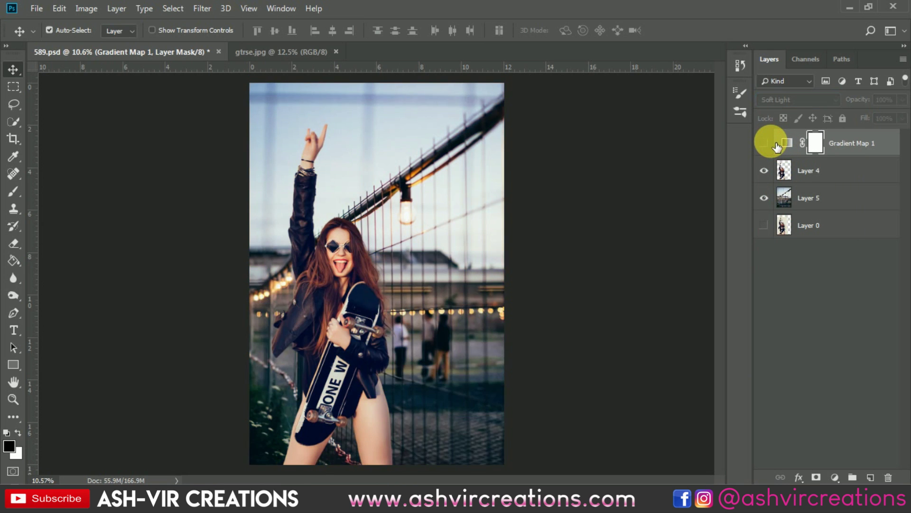
left_click(771, 143)
left_click(771, 143)
left_click(771, 143)
left_click(771, 143)
left_click(773, 144)
key("ctrl+minus")
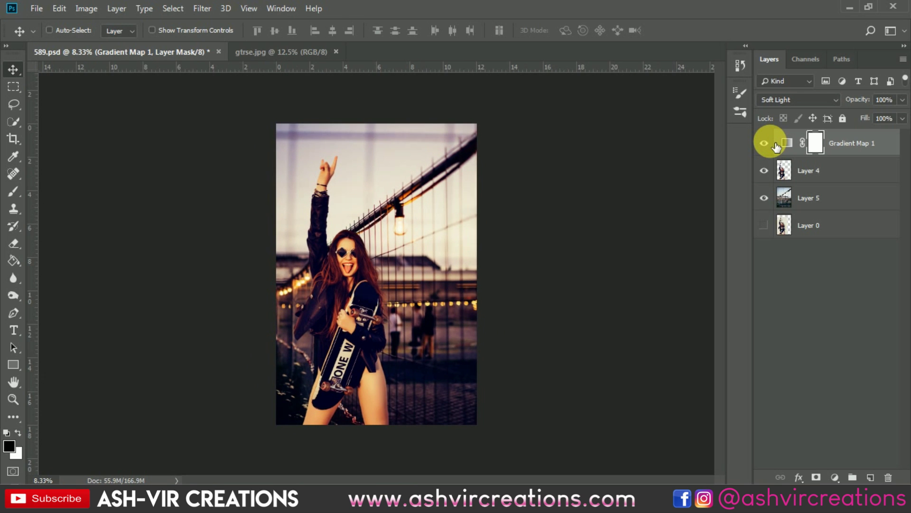
key("ctrl+plus")
key("ctrl+minus")
left_click(775, 145)
left_click(775, 144)
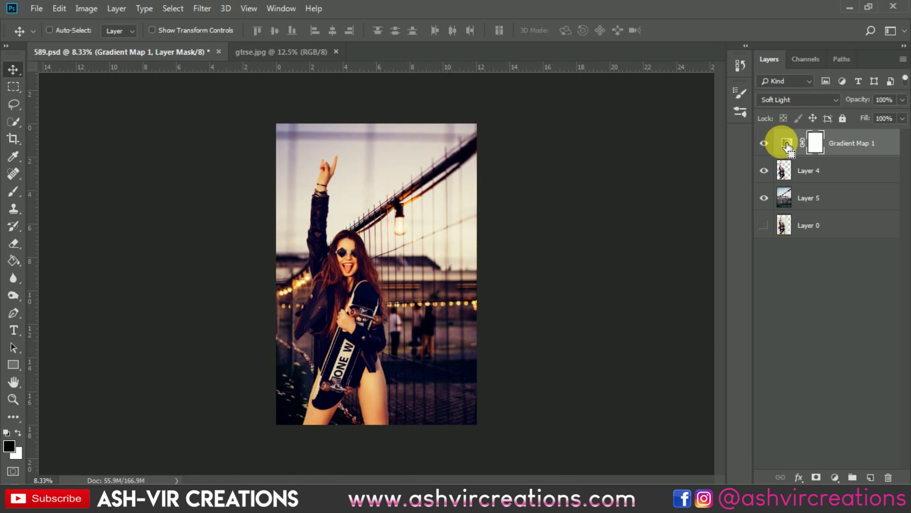
key("ctrl+minus")
key("ctrl+plus")
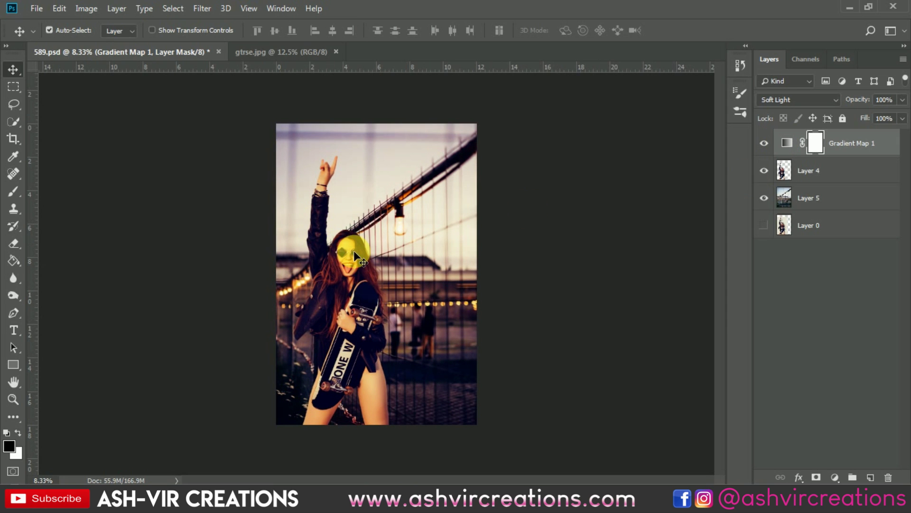
left_click(775, 144)
left_click(775, 143)
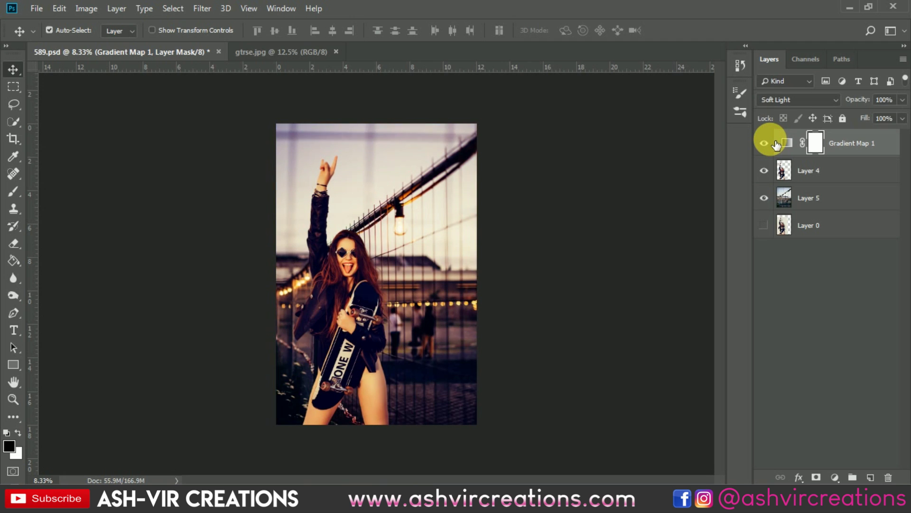
key("ctrl+plus")
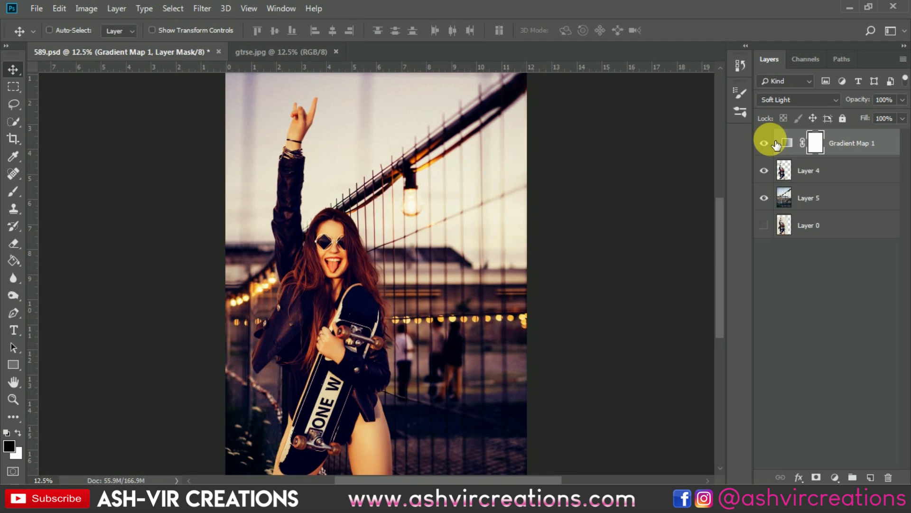
key("ctrl+0")
left_click(766, 143)
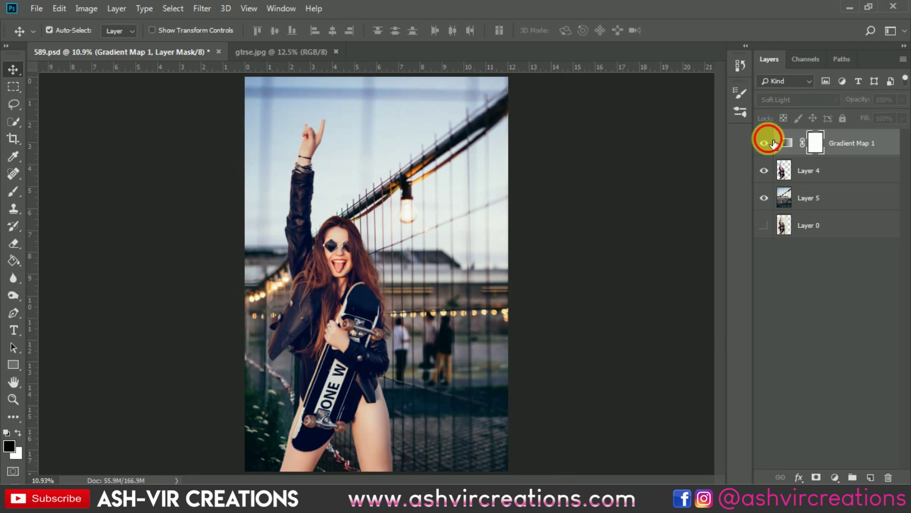
left_click(766, 143)
Step: Reduce the gradient map layer's opacity to 85% and compare the image with and without it
left_click_drag(863, 103, 842, 100)
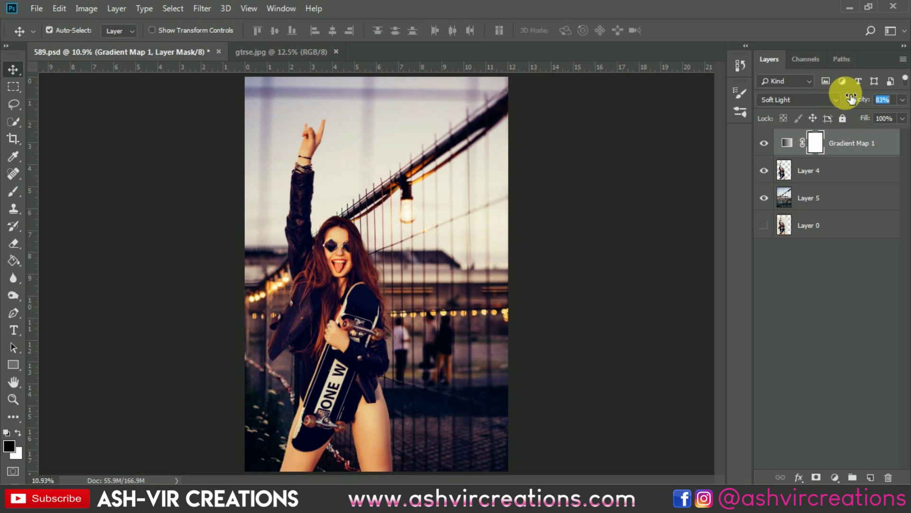
left_click(764, 143)
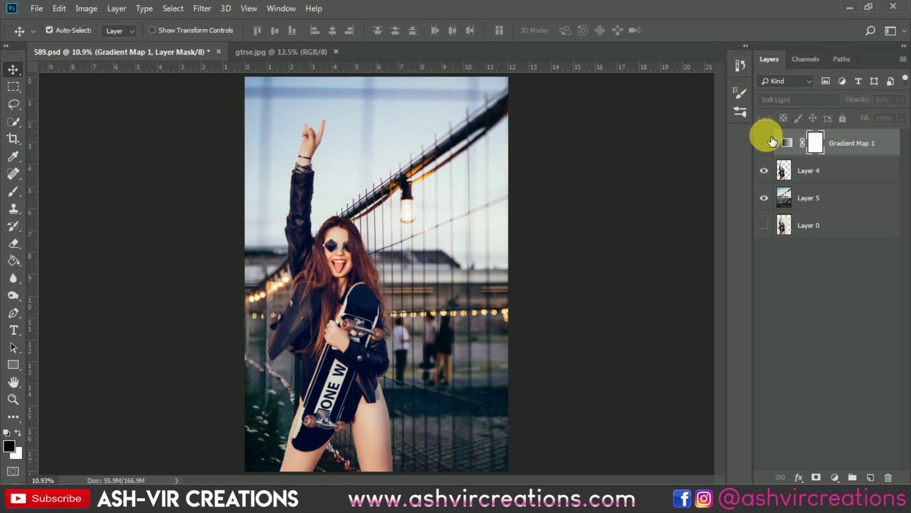
left_click(764, 143)
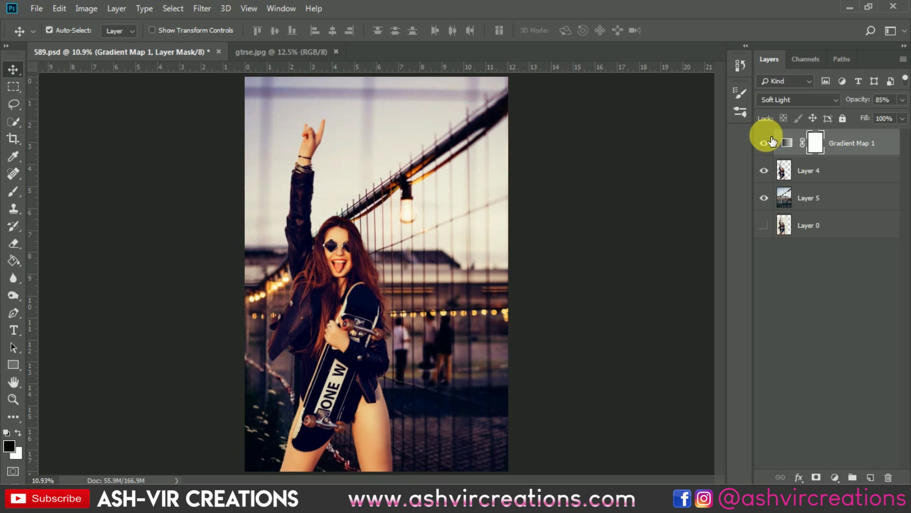
Step: Merge the gradient map, the woman's cutout layer and the background photo layer into one layer
left_click(823, 203, "shift")
right_click(823, 203)
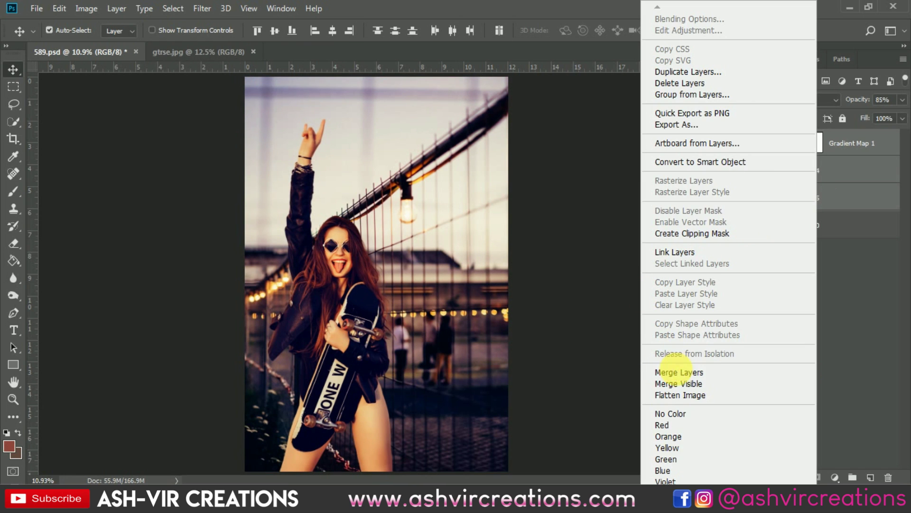
left_click(679, 372)
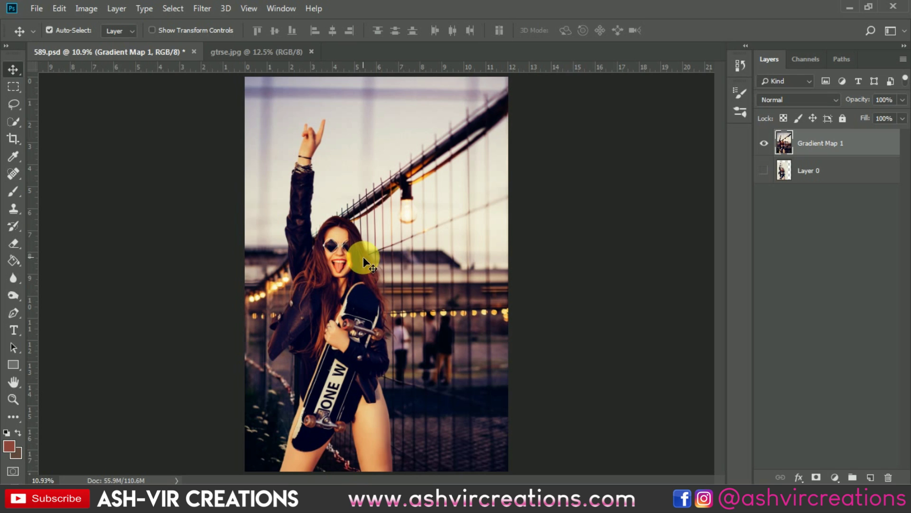
Step: Add a new layer above the merged image and set up a white (#ffffff) Soft Round brush at 291 px
scroll(364, 256, "down", 1)
left_click(870, 477)
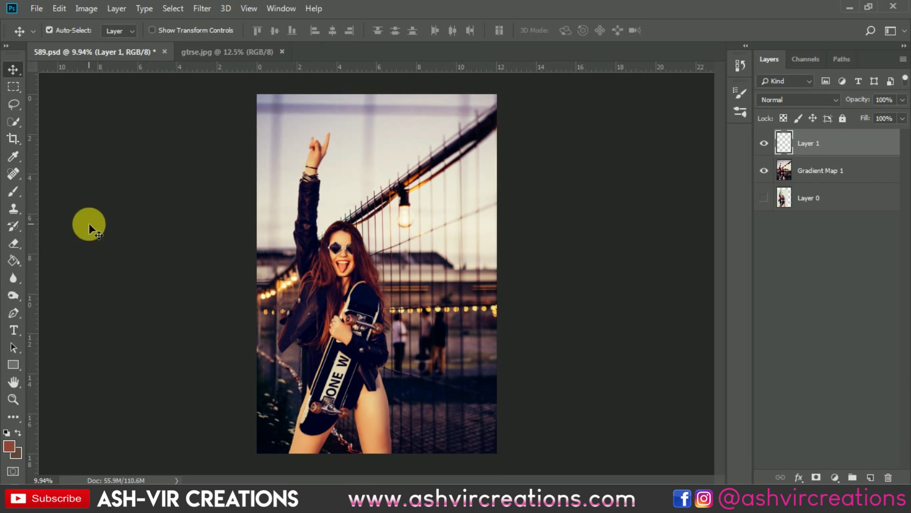
left_click(16, 192)
left_click(9, 445)
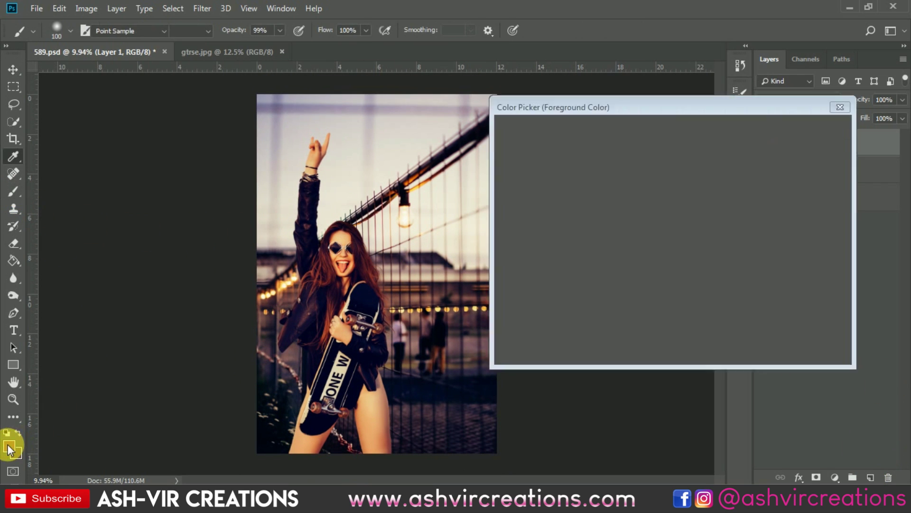
left_click(536, 163)
left_click_drag(536, 163, 499, 125)
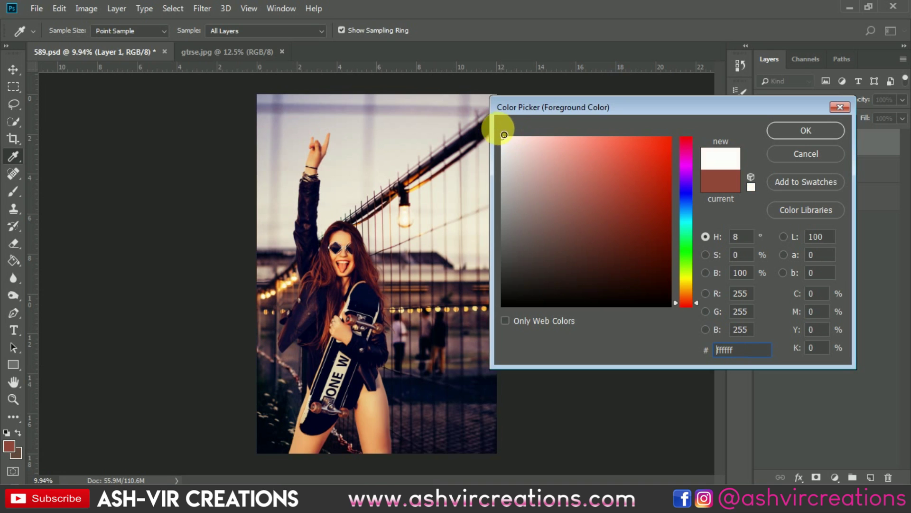
left_click(780, 131)
right_click(399, 212)
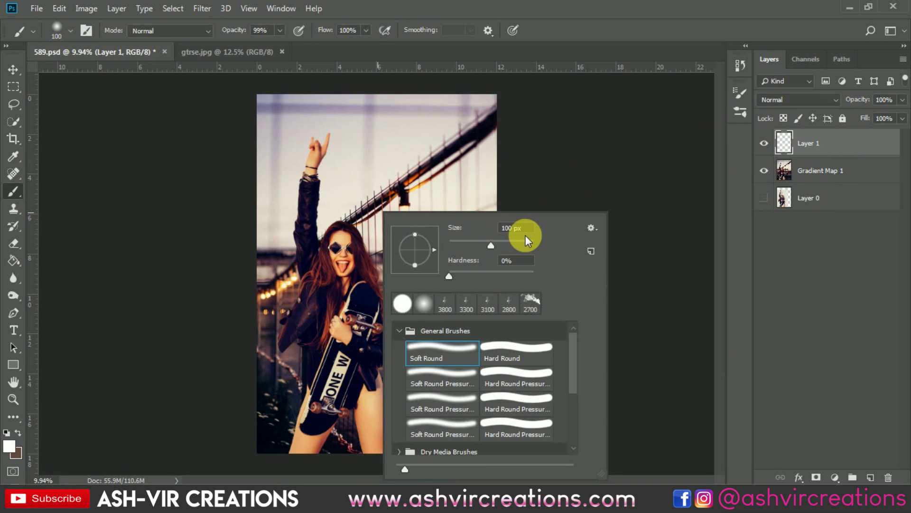
left_click(517, 242)
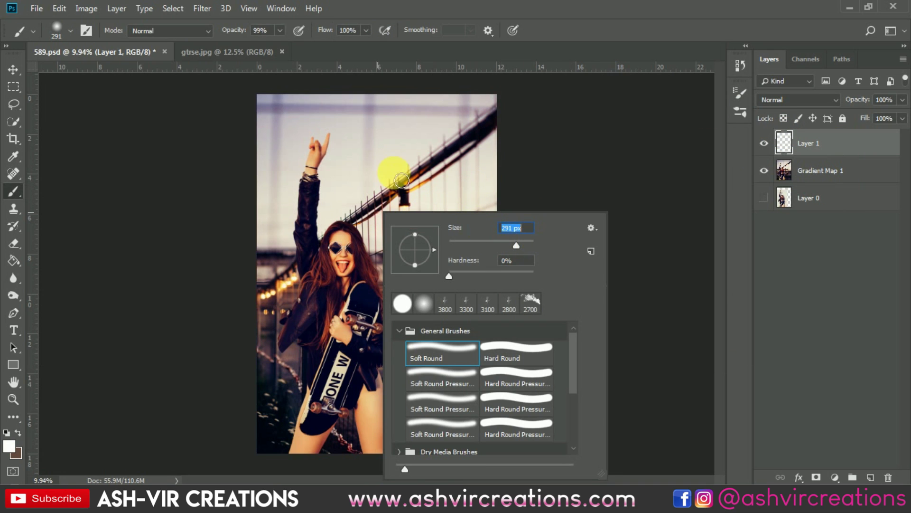
Step: Try a white brush glow, enlarging it and moving it to the photo's left edge beside the raised arm, and delete its layer
left_click(343, 129)
key("v")
key("ctrl+t")
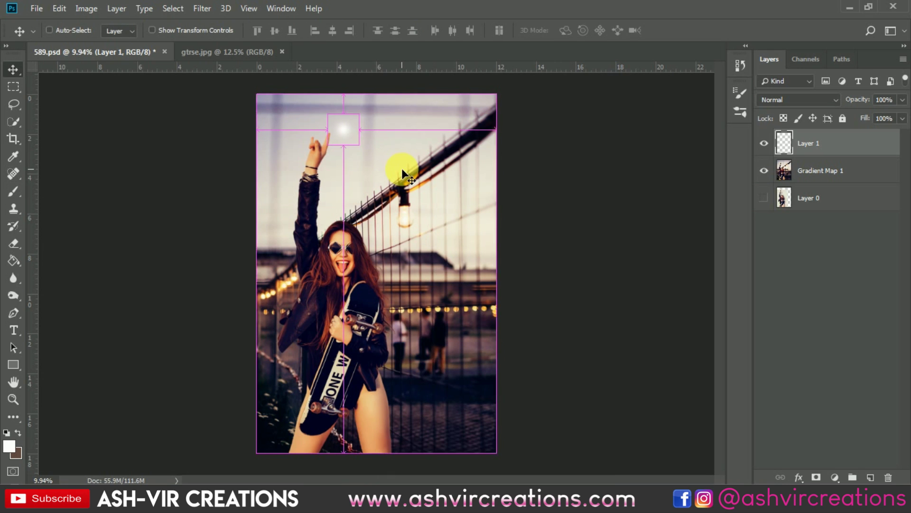
left_click_drag(359, 146, 403, 187)
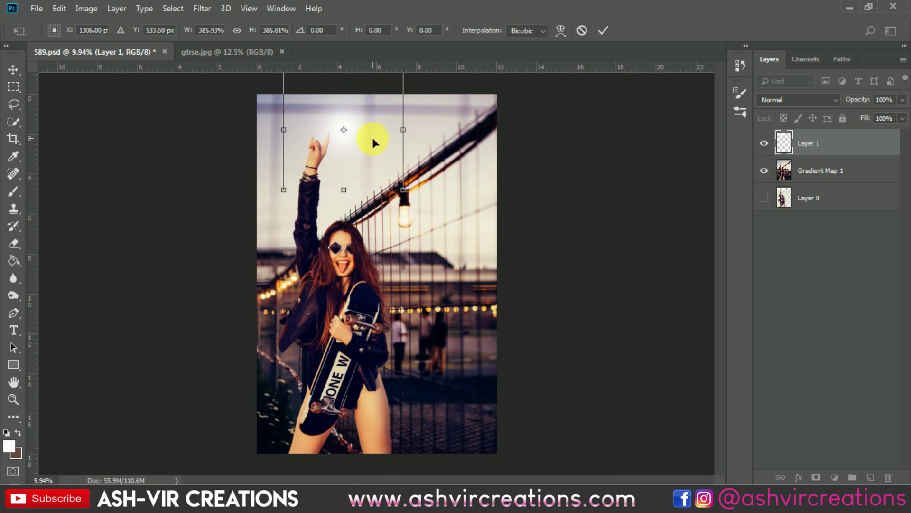
left_click_drag(372, 136, 369, 215)
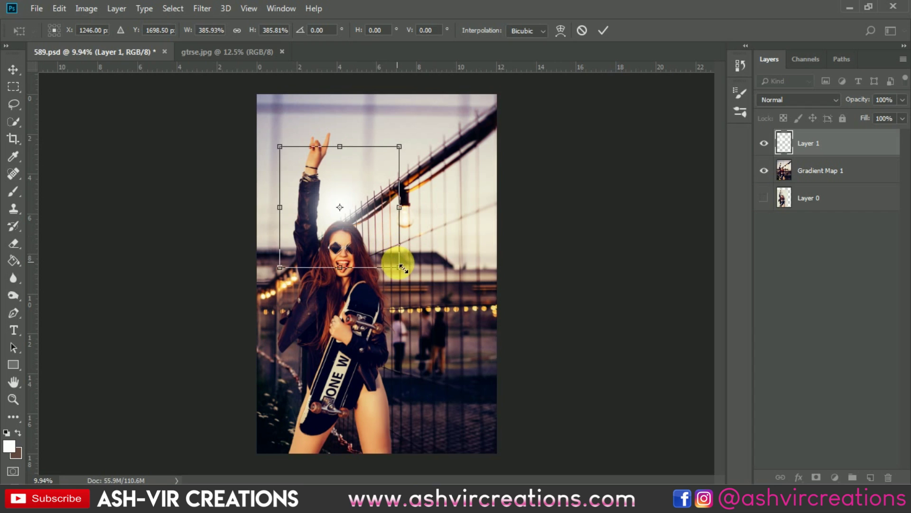
left_click_drag(403, 269, 430, 294)
mouse_move(386, 204)
left_mouse_down()
mouse_move(378, 190)
mouse_move(284, 226)
mouse_move(224, 197)
mouse_move(260, 219)
left_mouse_up()
key("Return")
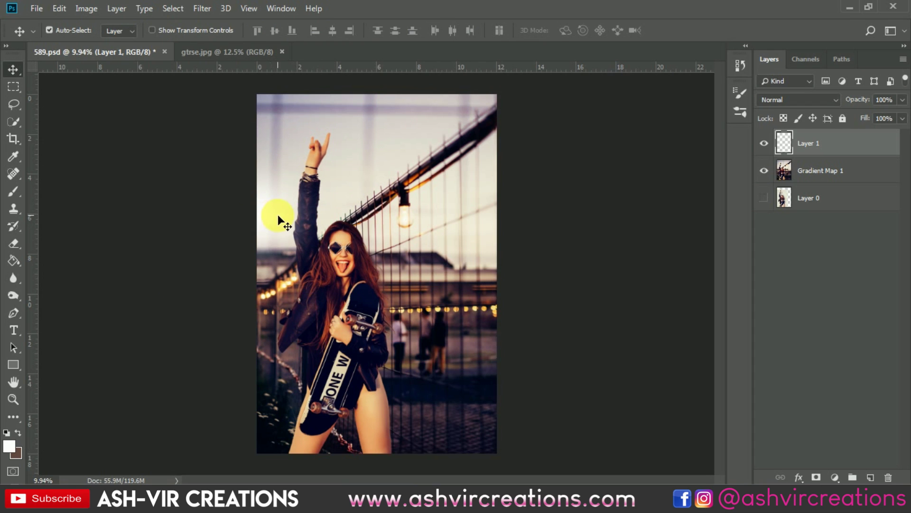
key("Delete")
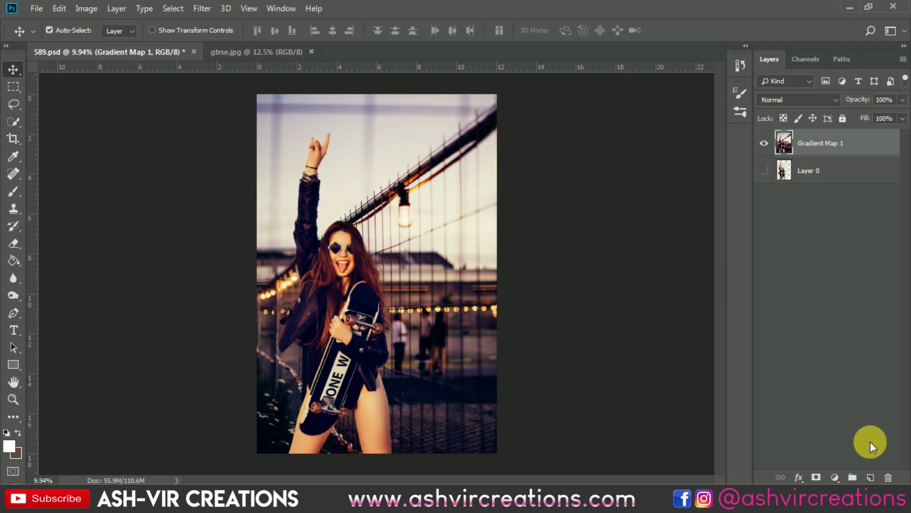
Step: Add a new layer and paint one soft orange dab in the sky using foreground colour #ffae4a
left_click(872, 477)
left_click(21, 192)
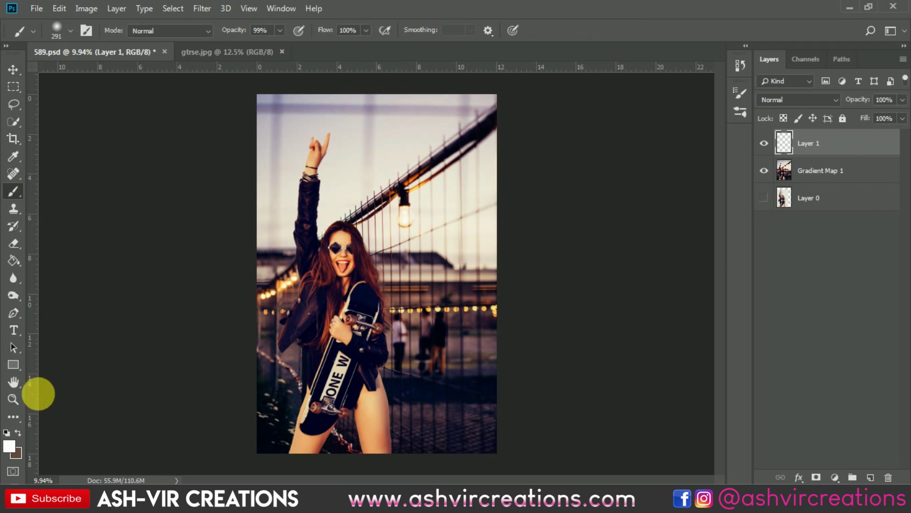
left_click(9, 446)
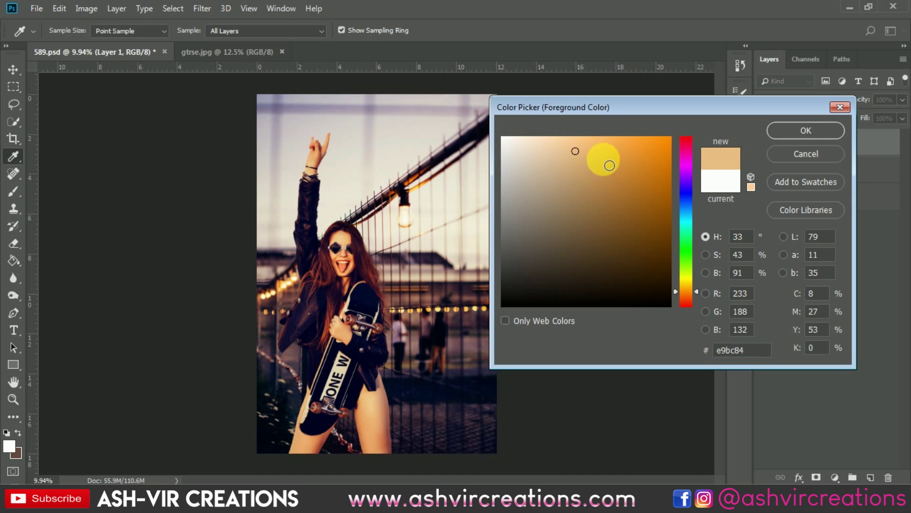
left_click_drag(604, 158, 628, 135)
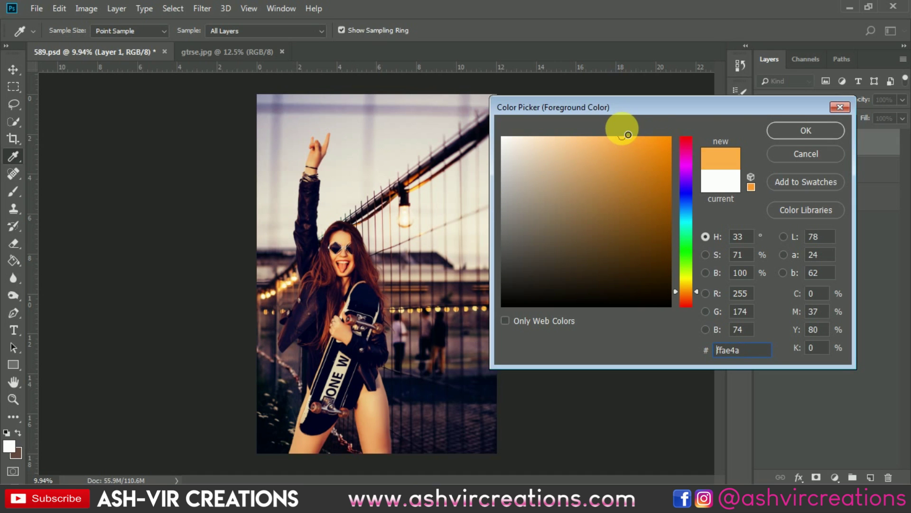
left_click(802, 129)
key("b")
left_click(412, 125)
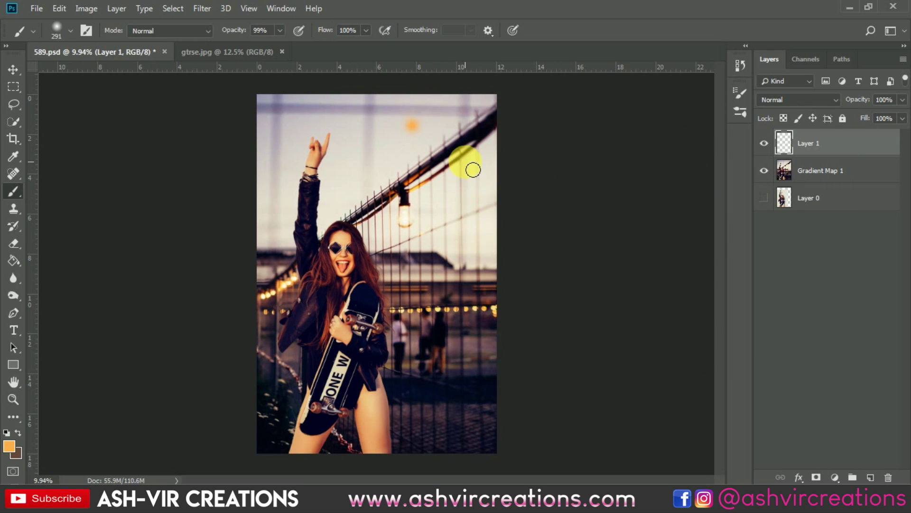
Step: Set the orange dab layer's blend mode to Screen
key("v")
left_click(773, 100)
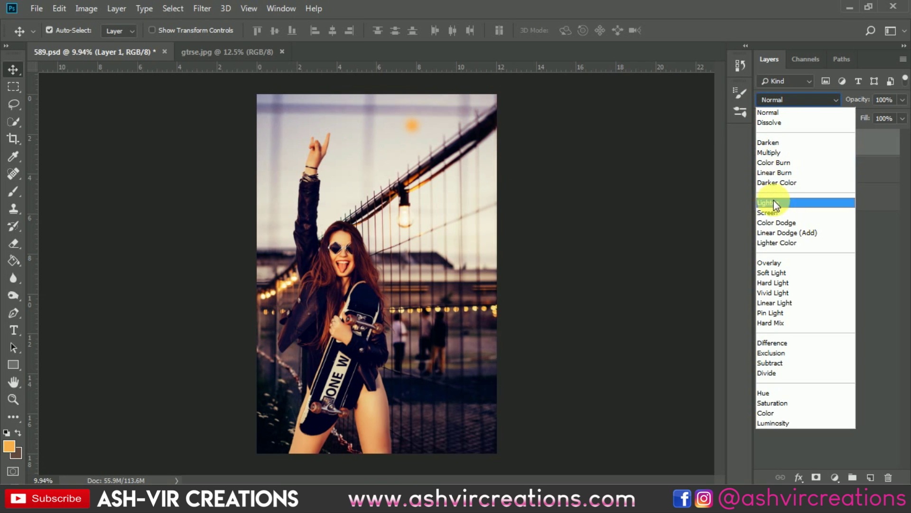
left_click(777, 213)
Step: Enlarge the orange glow to about 733% wide and 953% high, placing it at the photo's left edge behind the raised arm
key("ctrl+t")
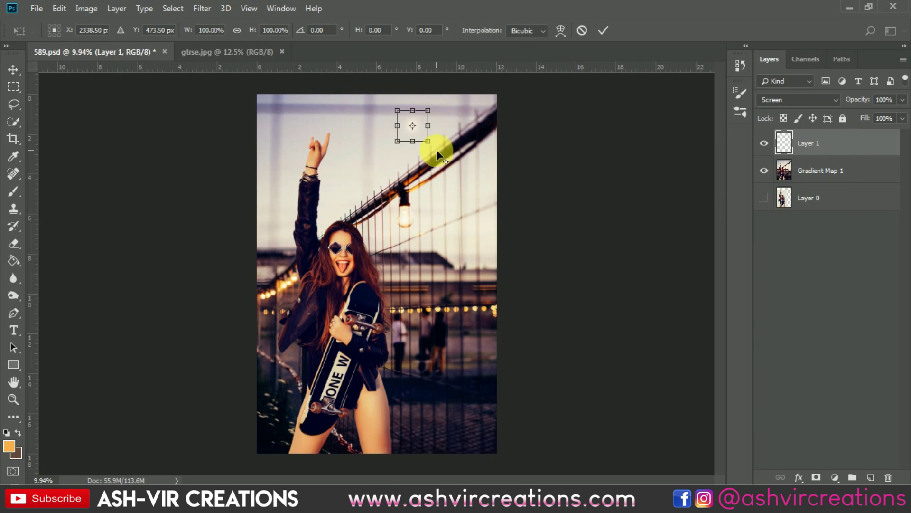
left_click_drag(430, 142, 316, 245)
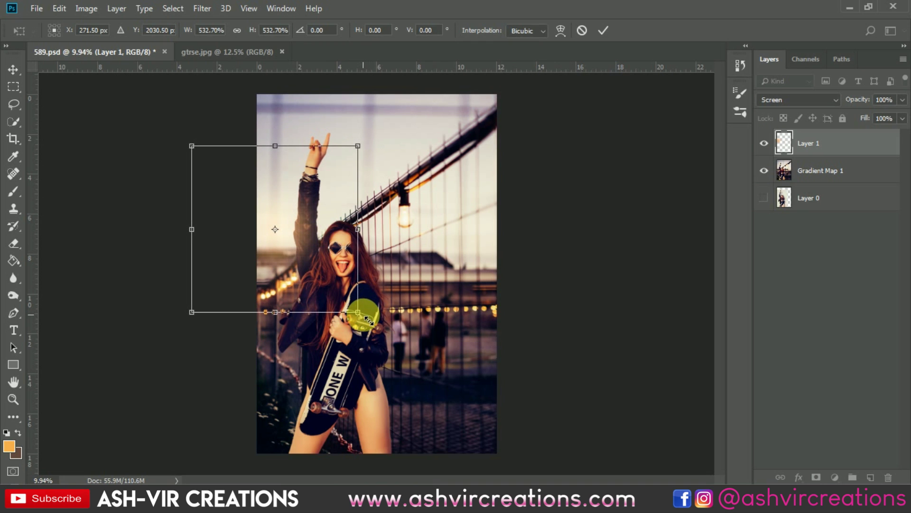
left_click_drag(357, 311, 390, 344)
left_click_drag(275, 114, 283, 52)
left_click_drag(300, 194, 298, 223)
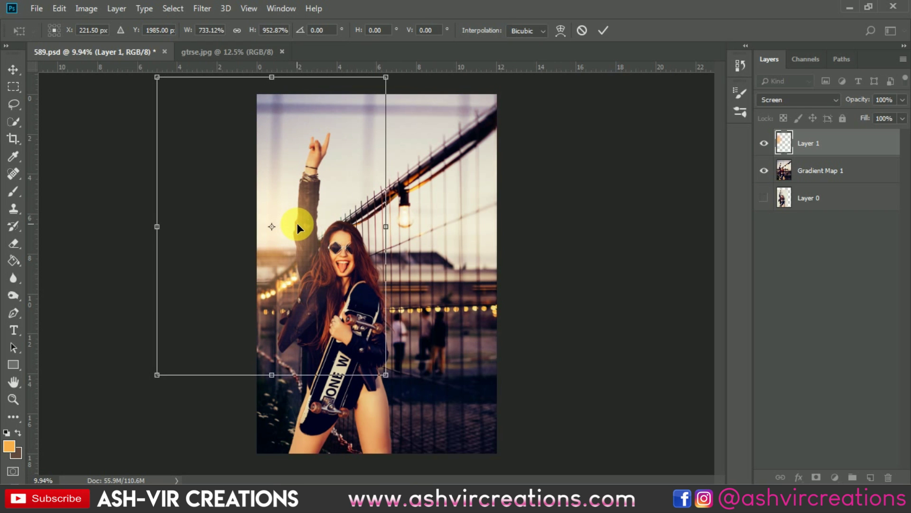
key("Return")
Step: Inspect the orange glow around the woman up close and compare the image with and without its layer
scroll(289, 219, "up", 6)
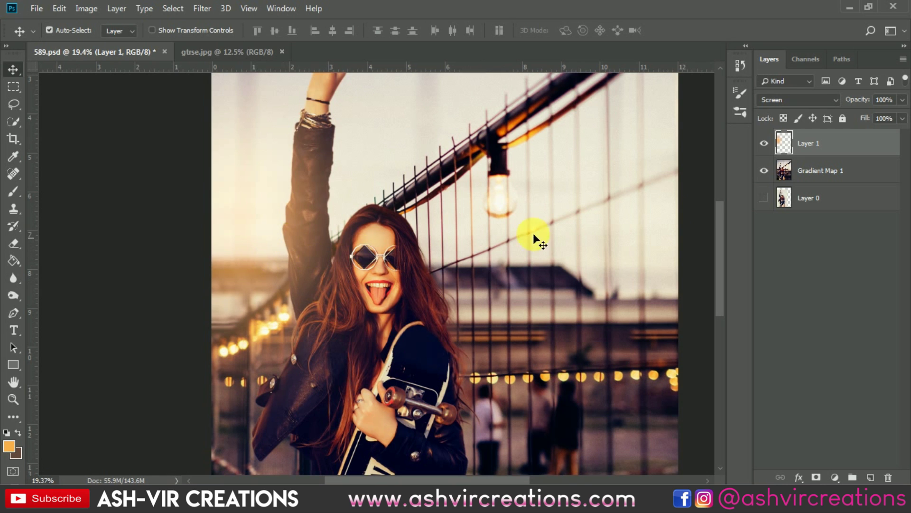
scroll(534, 236, "down", 6)
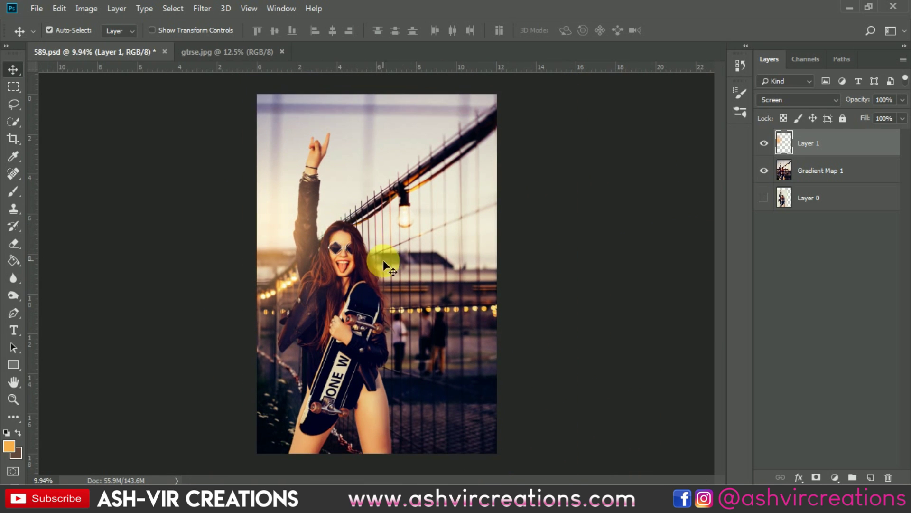
left_click(764, 143)
left_click(764, 143)
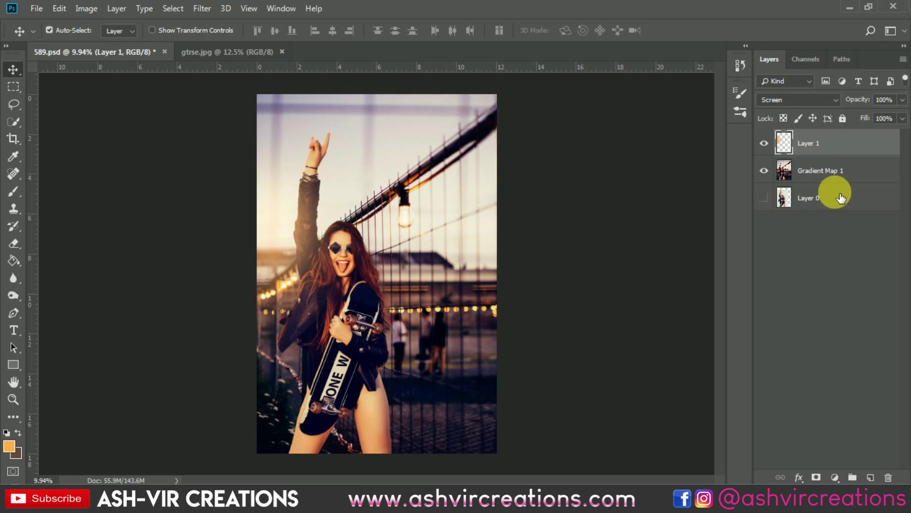
Step: Add another new layer and paint one soft white (#ffffff) dab in the sky near the photo's right edge
left_click(871, 477)
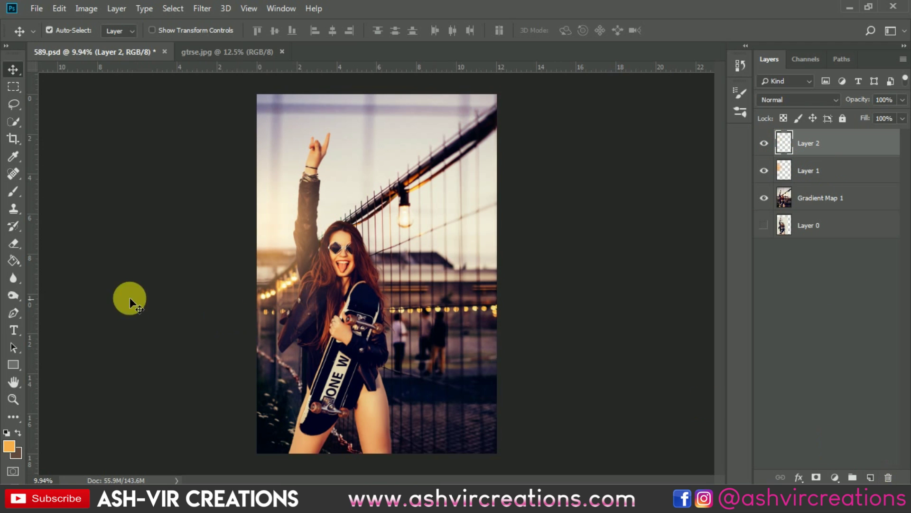
left_click(23, 186)
left_click(9, 445)
left_click_drag(560, 248, 426, 99)
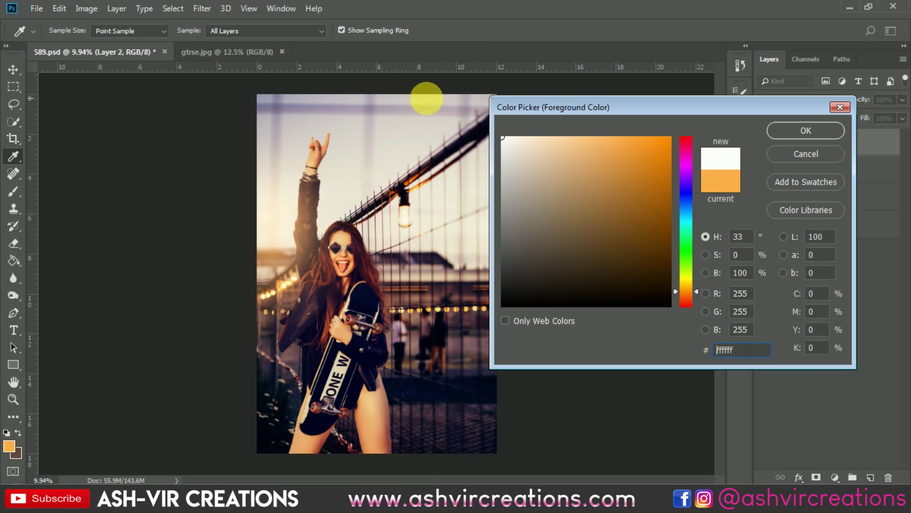
left_click(806, 130)
key("v")
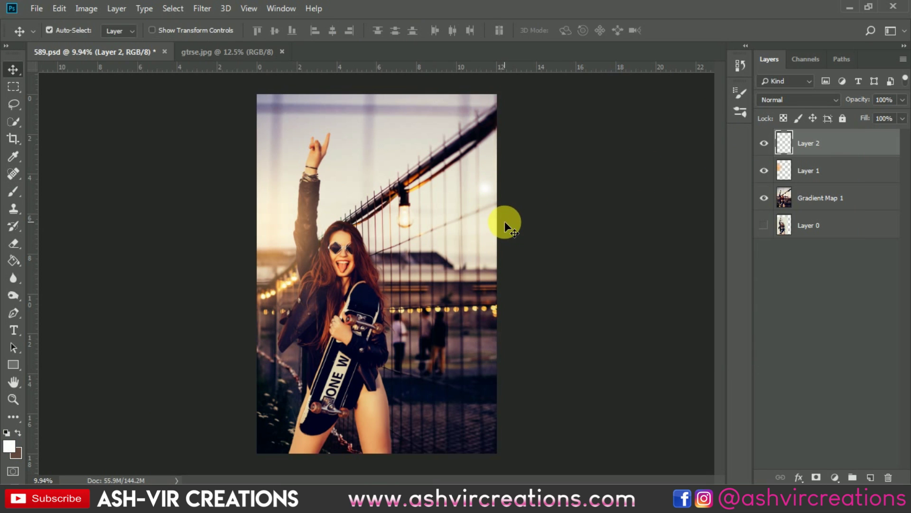
Step: Enlarge the white dab to about 496% and move it over the photo's left edge beside the orange-lit arm
key("ctrl+t")
left_click_drag(499, 205, 306, 299)
mouse_move(261, 256)
left_mouse_down()
mouse_move(240, 256)
mouse_move(264, 260)
mouse_move(254, 255)
mouse_move(269, 243)
left_mouse_up()
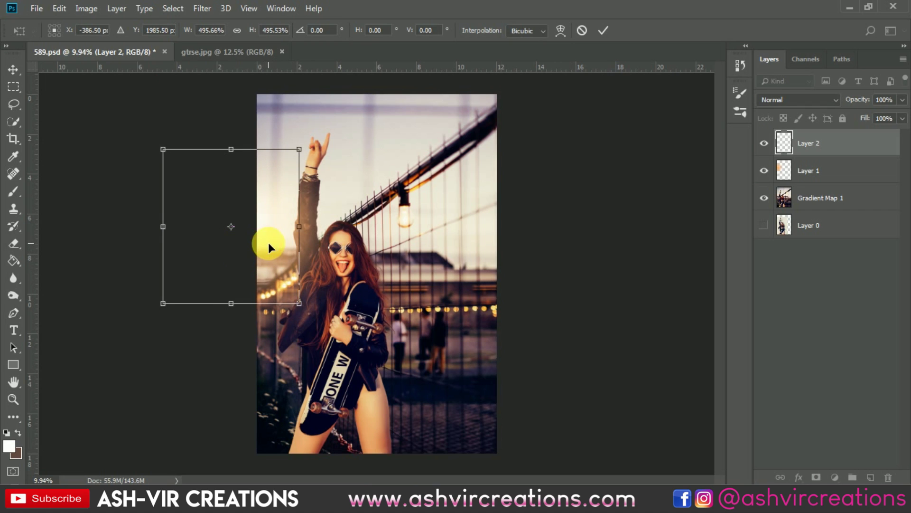
key("Return")
Step: Compare the image with and without the white glow layer, and shift the glow slightly towards the woman
left_click(764, 143)
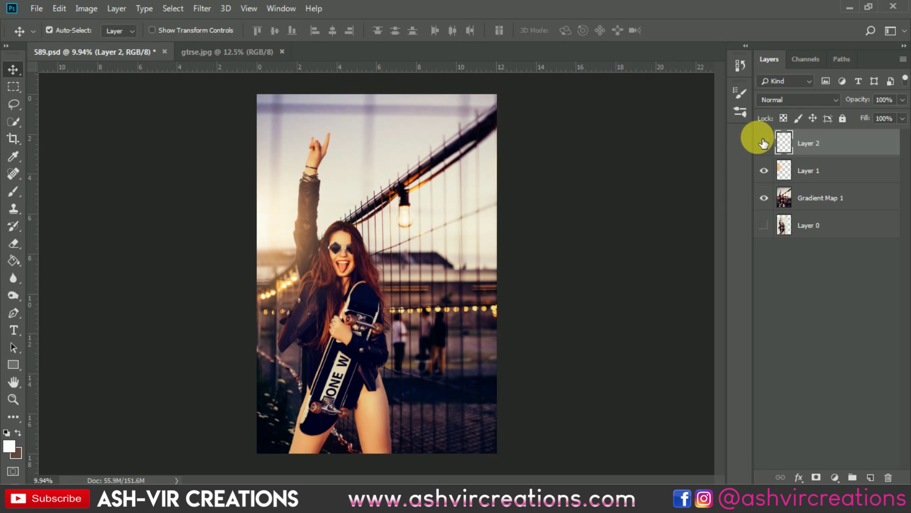
left_click(764, 143)
left_click(763, 142)
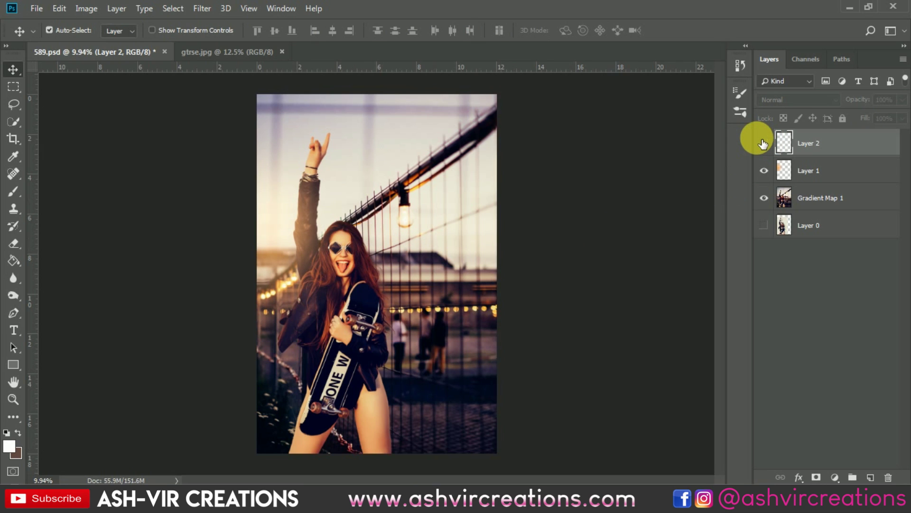
left_click(763, 143)
left_click_drag(267, 247, 300, 252)
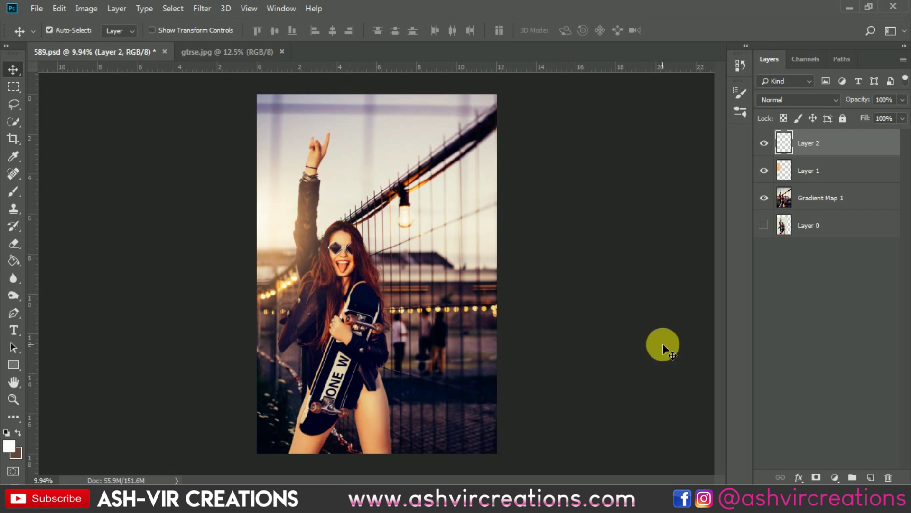
Step: Merge the white glow, orange glow and Gradient Map 1 layers into one layer
left_click(820, 199, "shift")
right_click(815, 196)
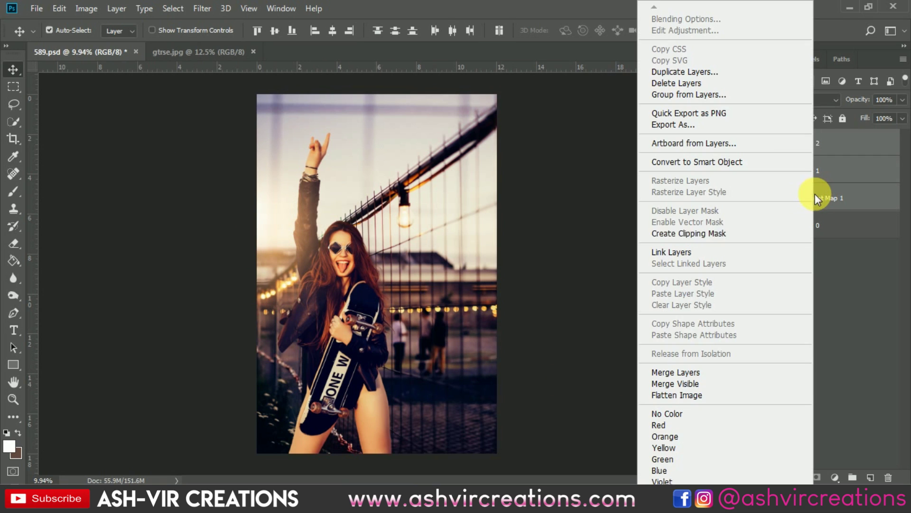
left_click(684, 370)
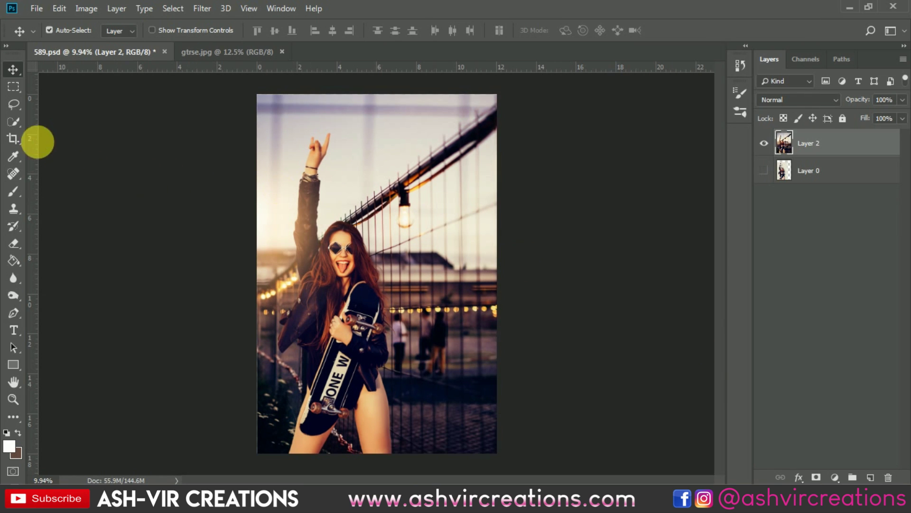
Step: Crop the document to its existing canvas bounds with cropped pixels deleted
left_click(14, 138)
key("Return")
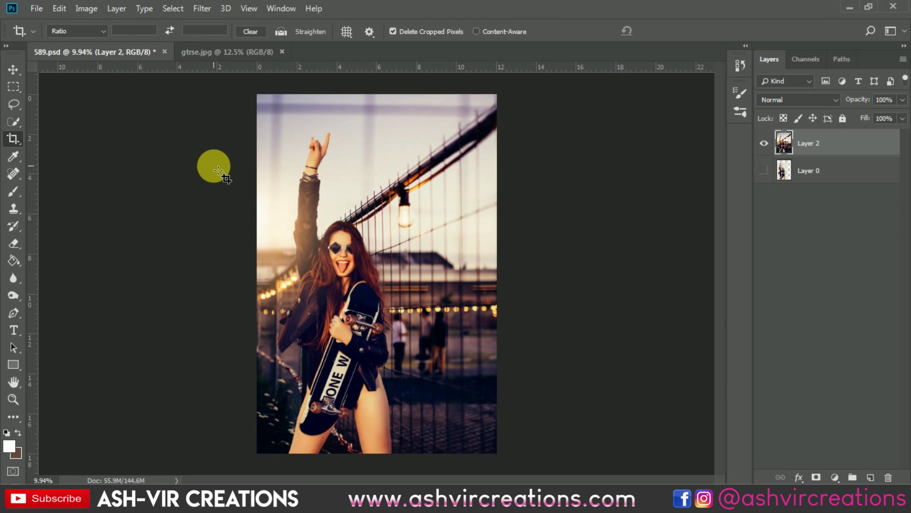
key("v")
Step: Open the merged layer in the Camera Raw Filter, set Temperature to +11 and try a Tint of -13
left_click(202, 9)
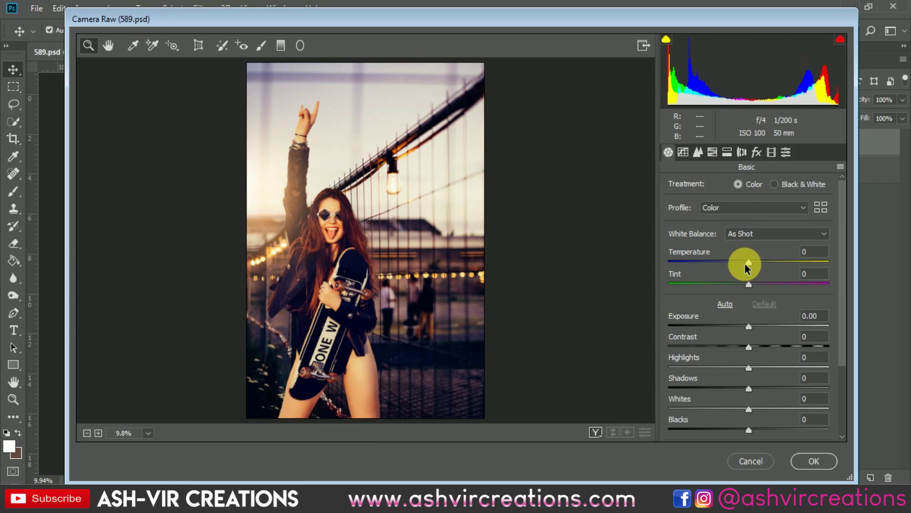
mouse_move(744, 263)
left_mouse_down()
mouse_move(731, 260)
mouse_move(754, 265)
left_mouse_up()
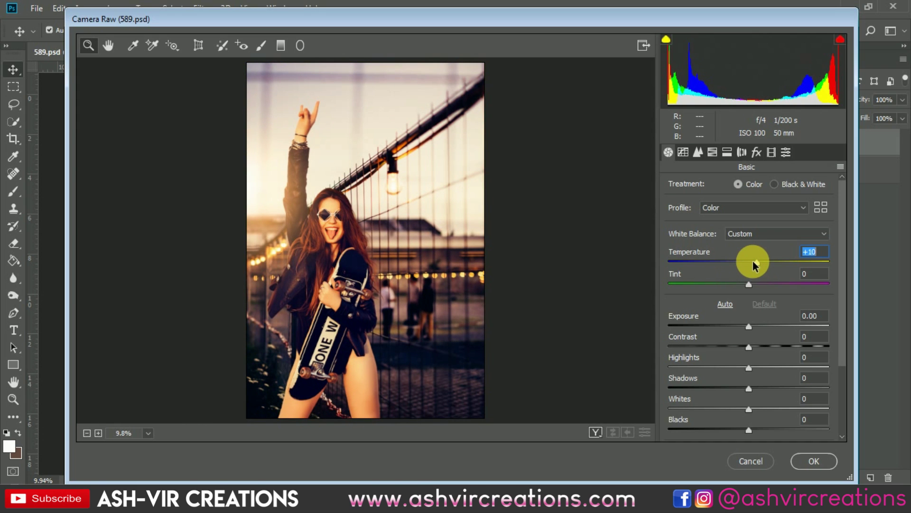
mouse_move(748, 284)
left_mouse_down()
mouse_move(720, 285)
mouse_move(761, 295)
mouse_move(736, 297)
left_mouse_up()
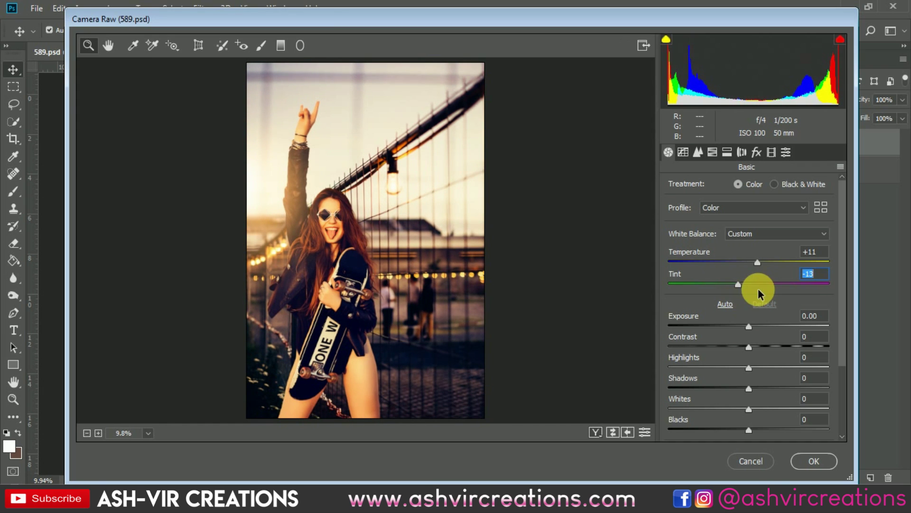
double_click(758, 288)
Step: In the HSL saturation adjustments, set Reds to -13, Oranges to -3 and Yellows to -1
left_click(726, 152)
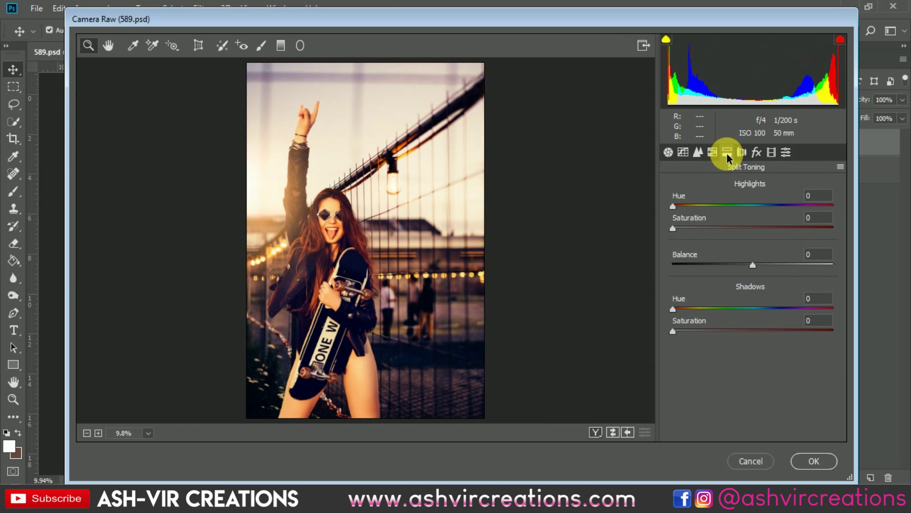
left_click(712, 152)
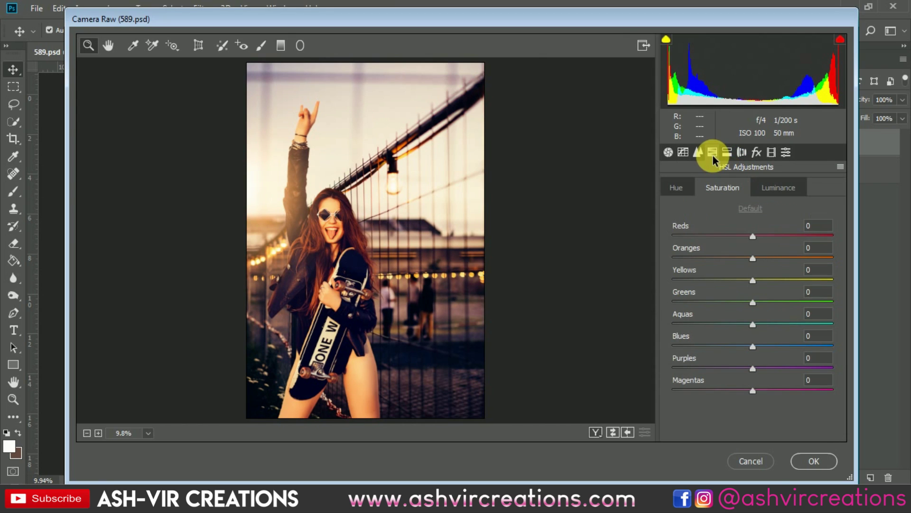
left_click(681, 185)
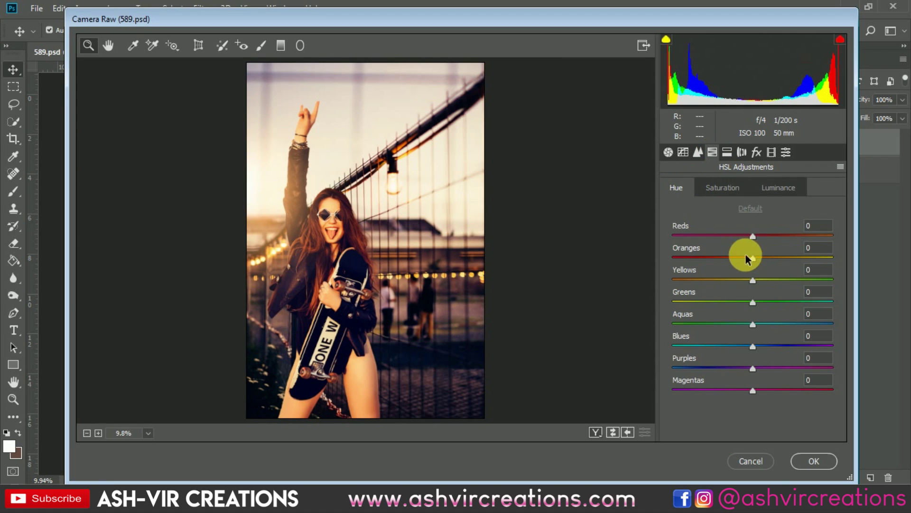
left_click(738, 191)
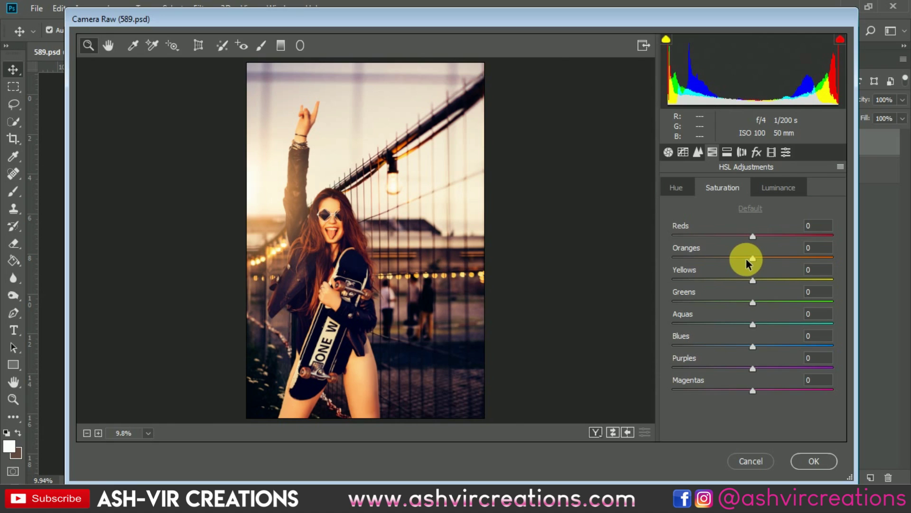
left_click_drag(743, 282, 746, 263)
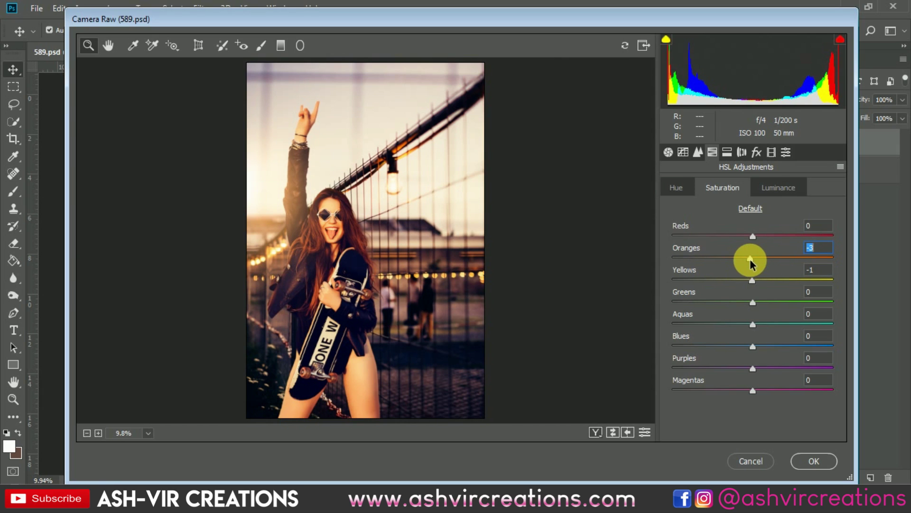
mouse_move(735, 237)
left_mouse_down()
mouse_move(677, 238)
mouse_move(767, 238)
mouse_move(745, 239)
left_mouse_up()
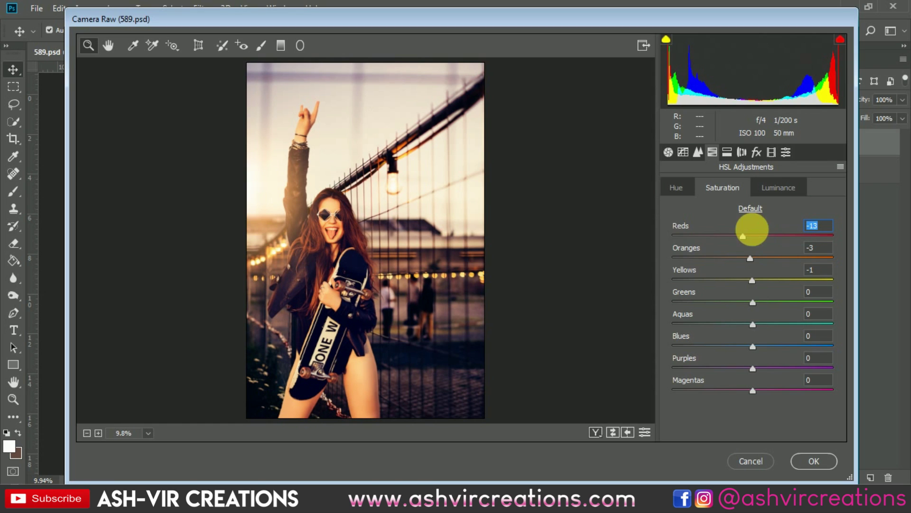
Step: In the HSL luminance adjustments, set Reds to +1 and try Yellows at -37
left_click(770, 188)
left_click(752, 279)
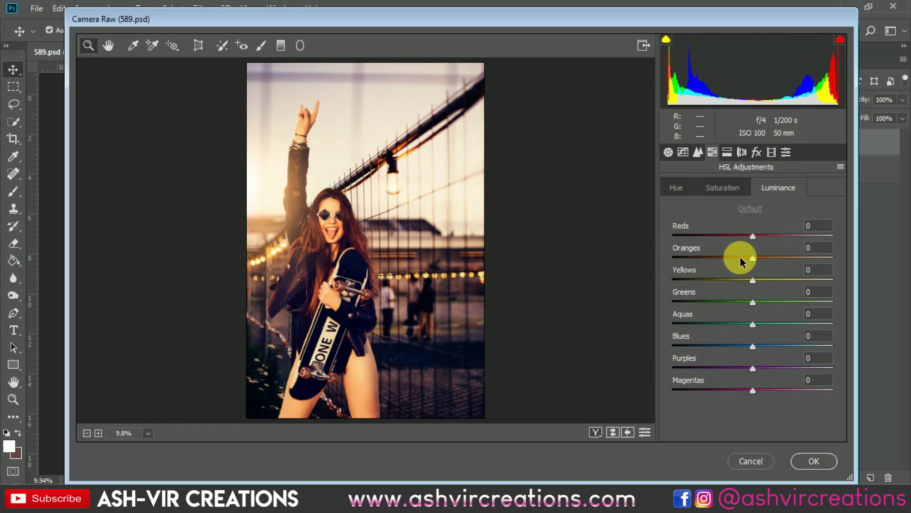
left_click_drag(740, 256, 750, 236)
double_click(765, 254)
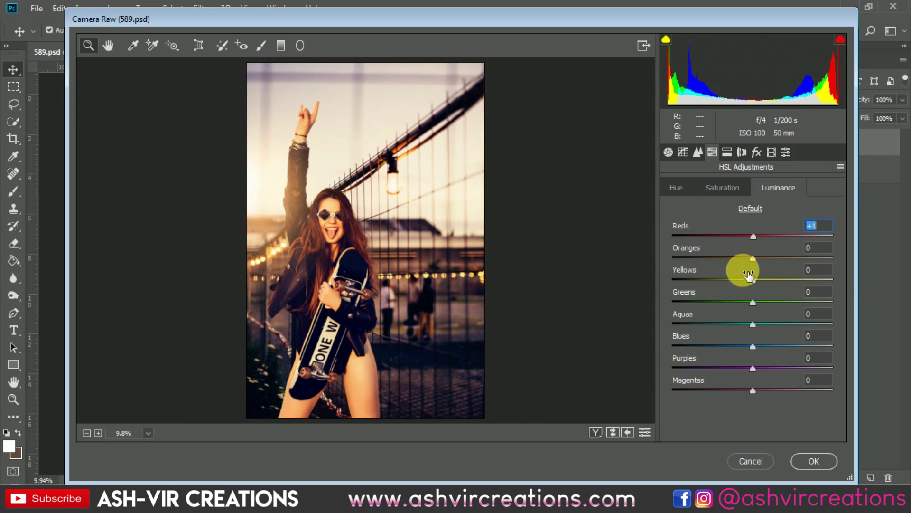
left_click_drag(747, 279, 694, 280)
double_click(684, 278)
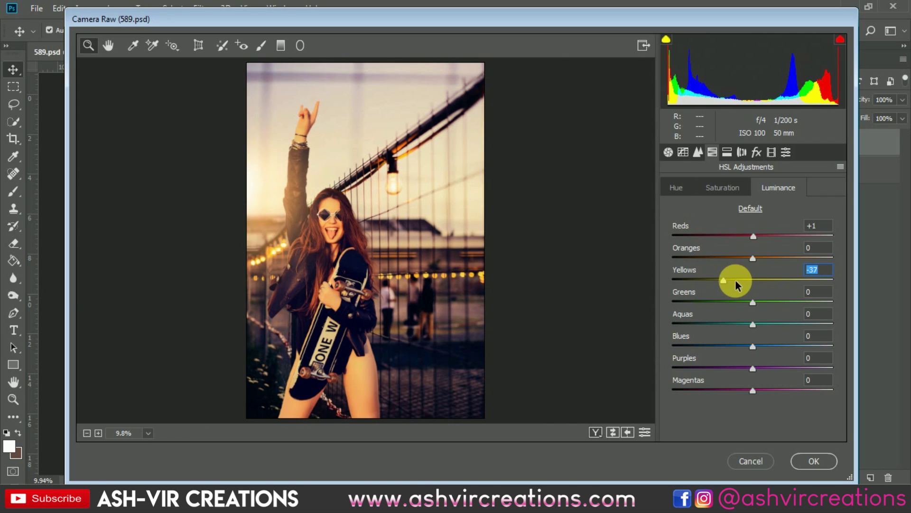
left_click(689, 189)
Step: Try several shadow tints in Split Toning and settle on a shadow Hue of 203 with Saturation 5
left_click(727, 152)
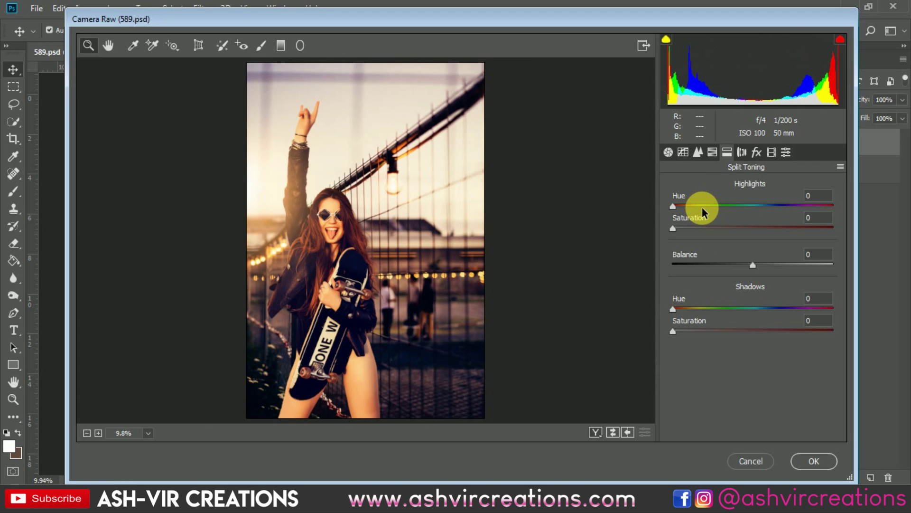
left_click(707, 308)
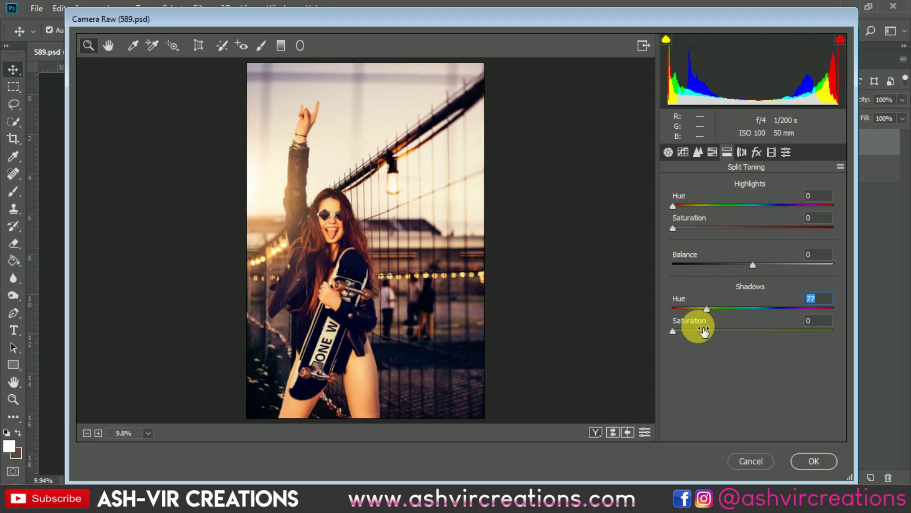
left_click(700, 331)
left_click_drag(707, 309, 830, 325)
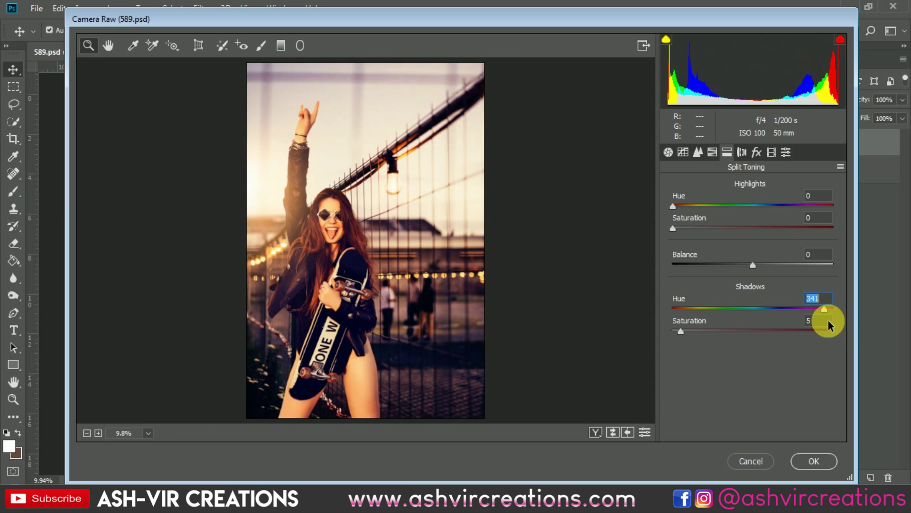
left_click_drag(700, 331, 692, 336)
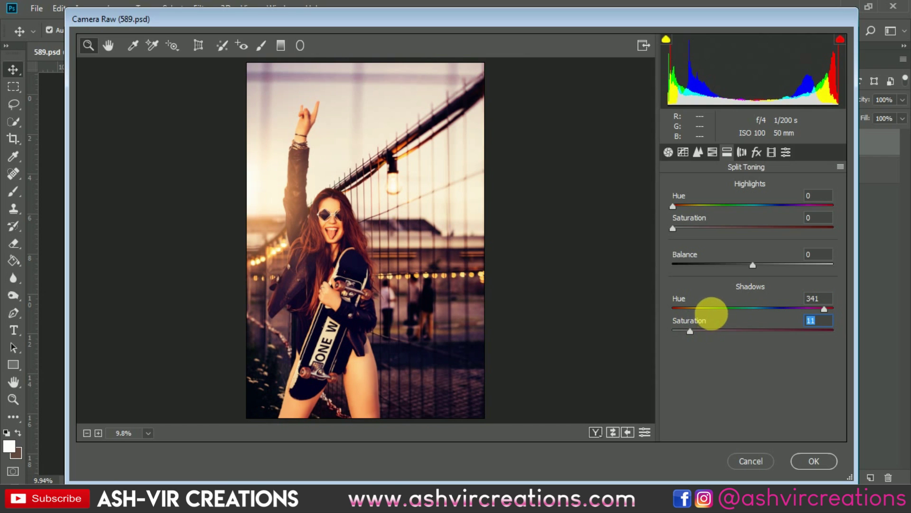
left_click(719, 309)
left_click_drag(718, 308, 733, 308)
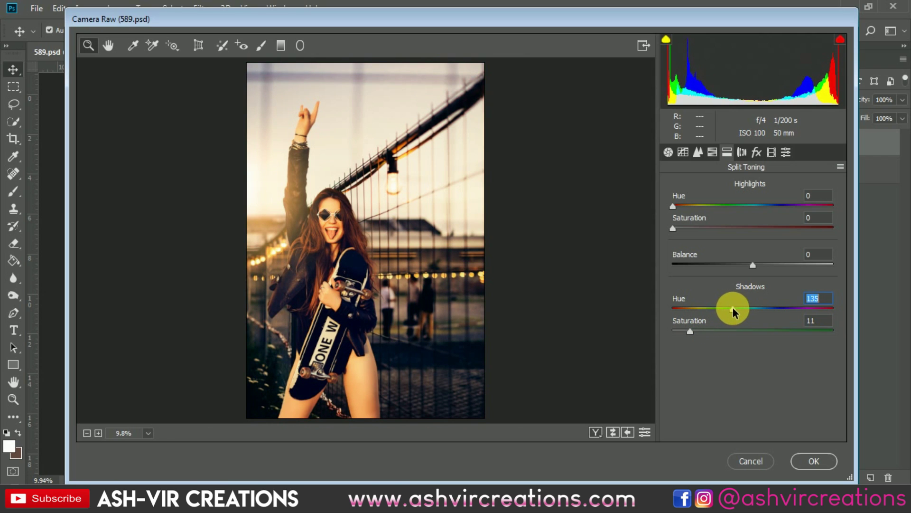
mouse_move(347, 230)
left_mouse_down()
mouse_move(359, 247)
mouse_move(339, 221)
left_mouse_up()
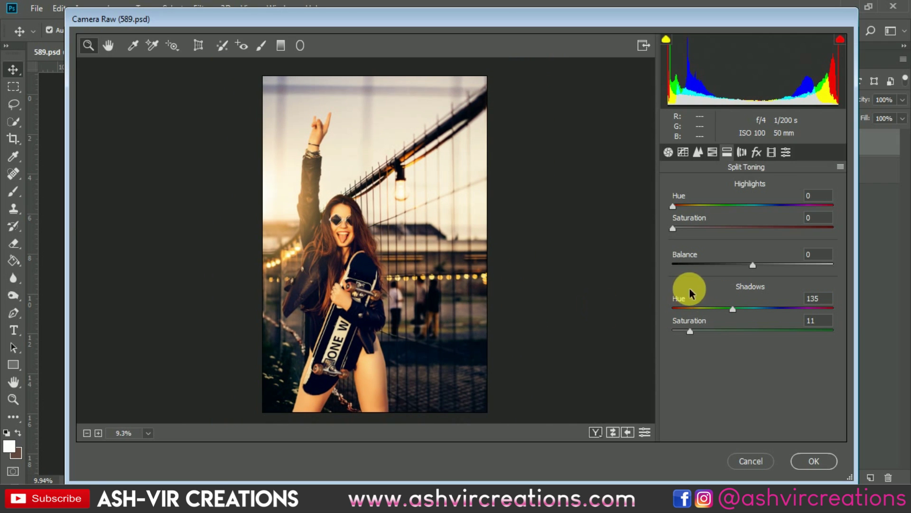
mouse_move(759, 308)
left_mouse_down()
mouse_move(779, 309)
mouse_move(763, 310)
left_mouse_up()
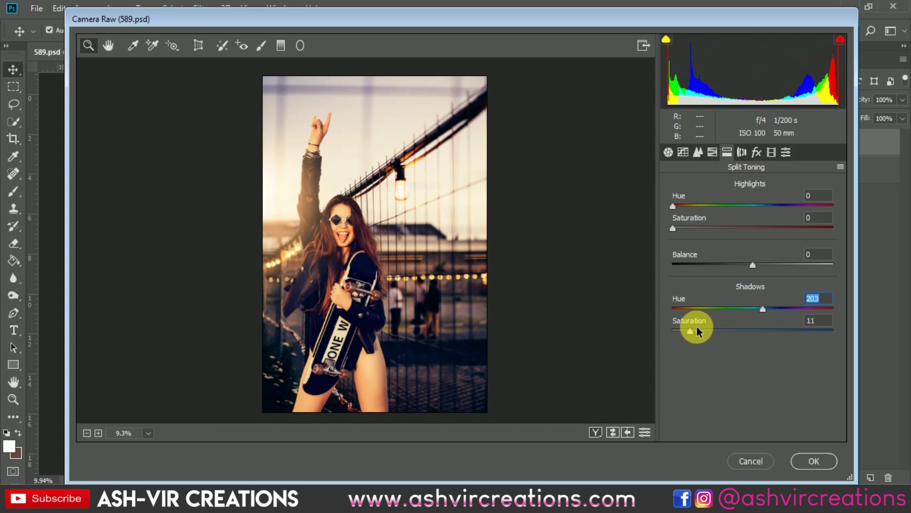
mouse_move(691, 330)
left_mouse_down()
mouse_move(728, 332)
mouse_move(658, 338)
mouse_move(684, 336)
left_mouse_up()
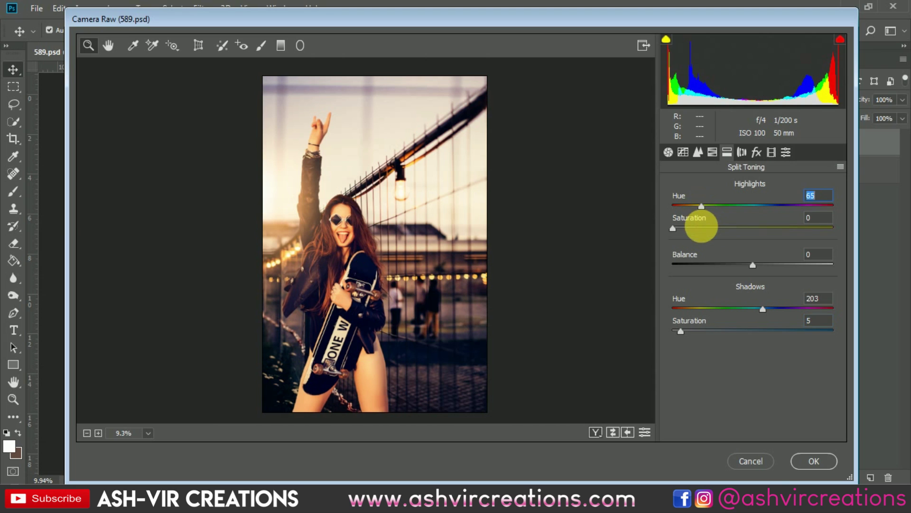
Step: Set the Split Toning highlights to Hue 186 and Saturation 15, and compare the before and after views side by side
left_click(704, 228)
left_click_drag(702, 206, 757, 211)
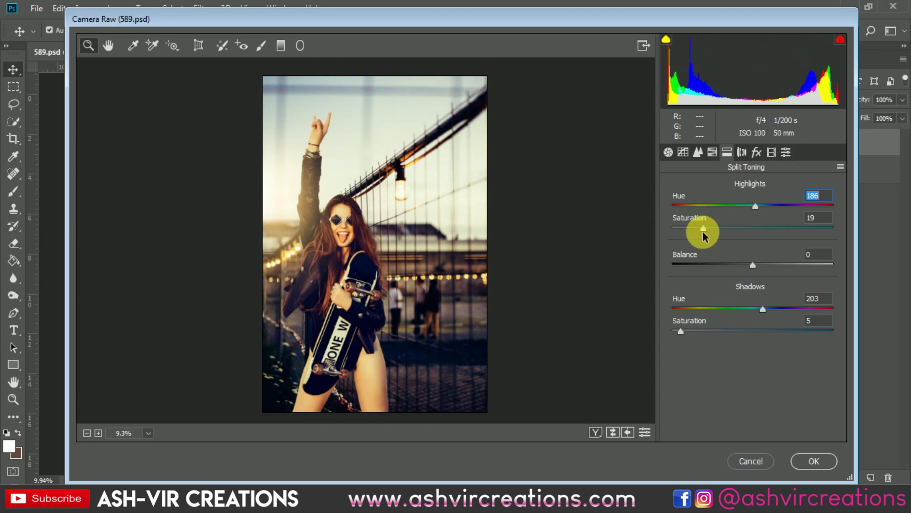
mouse_move(706, 228)
left_mouse_down()
mouse_move(716, 228)
mouse_move(676, 229)
mouse_move(726, 232)
mouse_move(665, 233)
mouse_move(700, 239)
left_mouse_up()
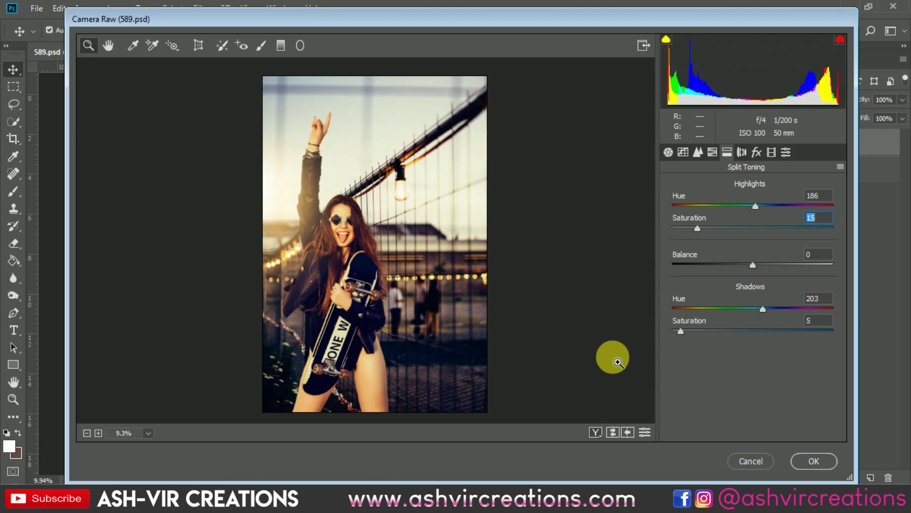
left_click(612, 433)
left_click(613, 433)
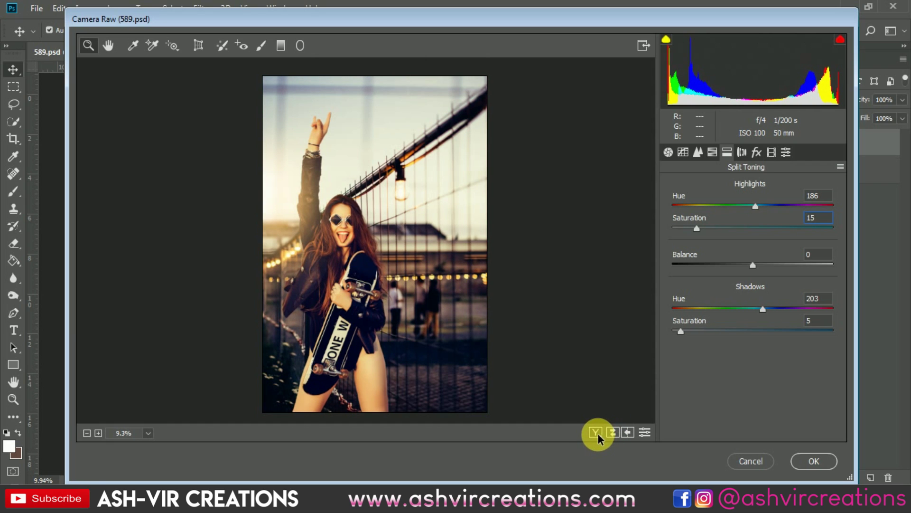
left_click(595, 433)
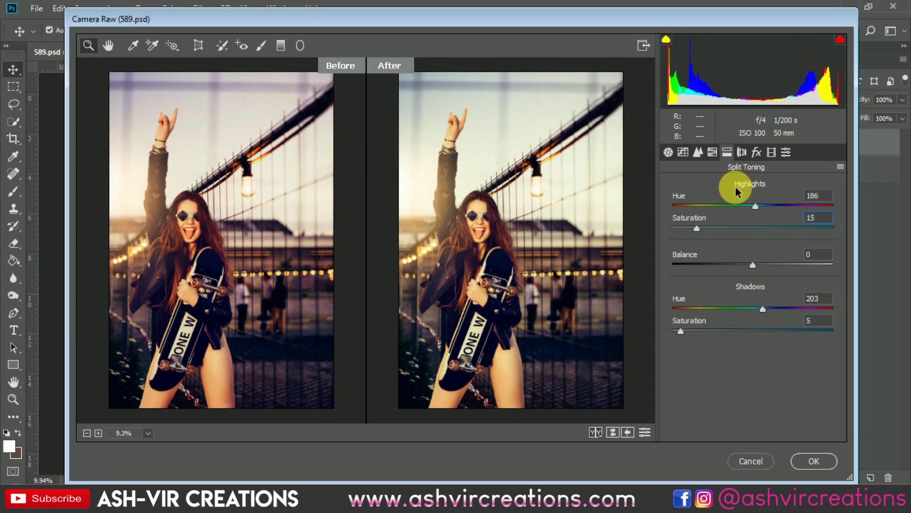
Step: Calibrate the Green Primary to Hue +50 and Saturation -35, and the Red Primary to Hue -4 and Saturation +19
left_click(770, 152)
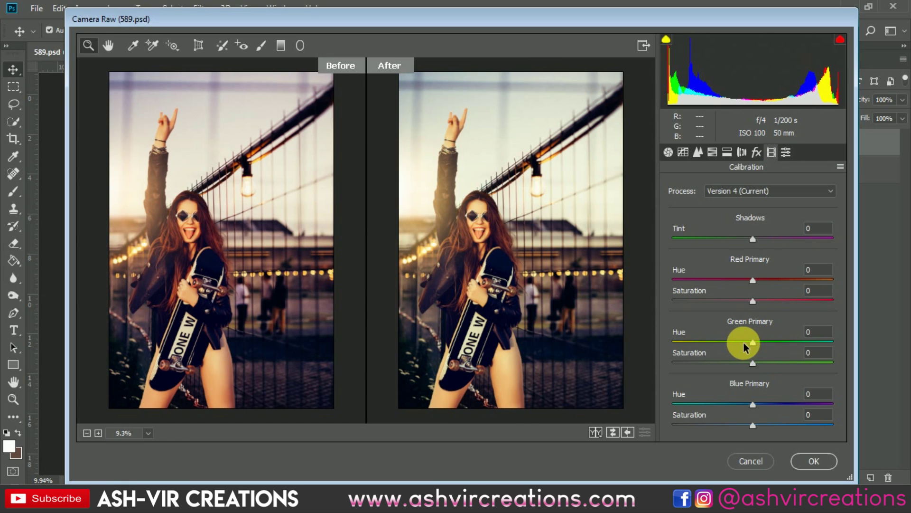
left_click_drag(745, 342, 725, 366)
left_click_drag(744, 283, 768, 304)
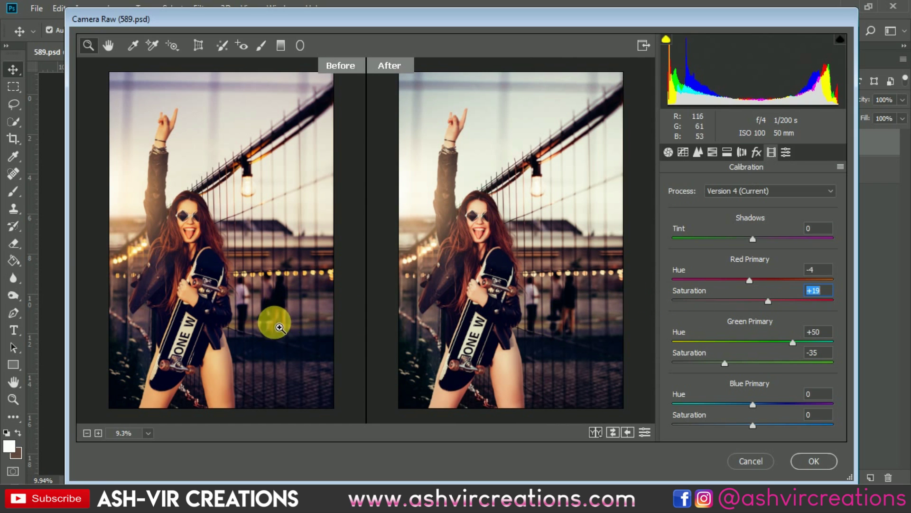
left_click(488, 244)
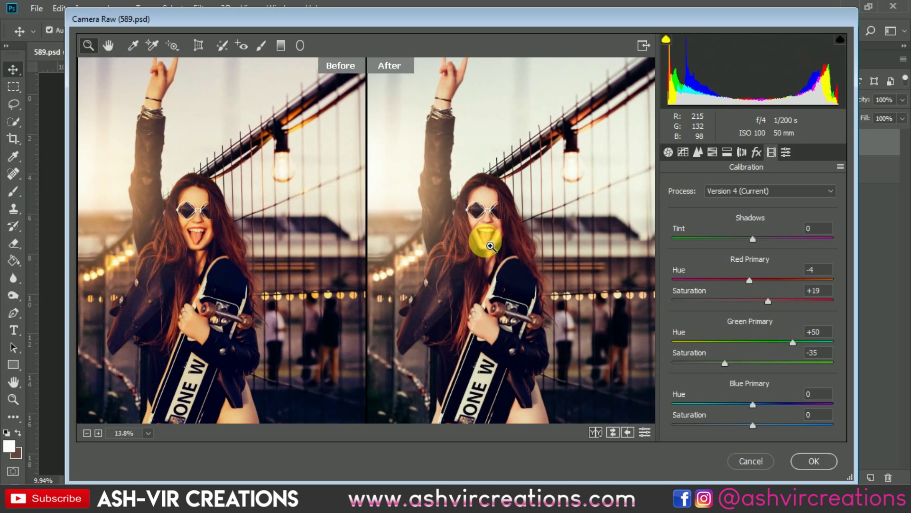
left_click(490, 245, "alt")
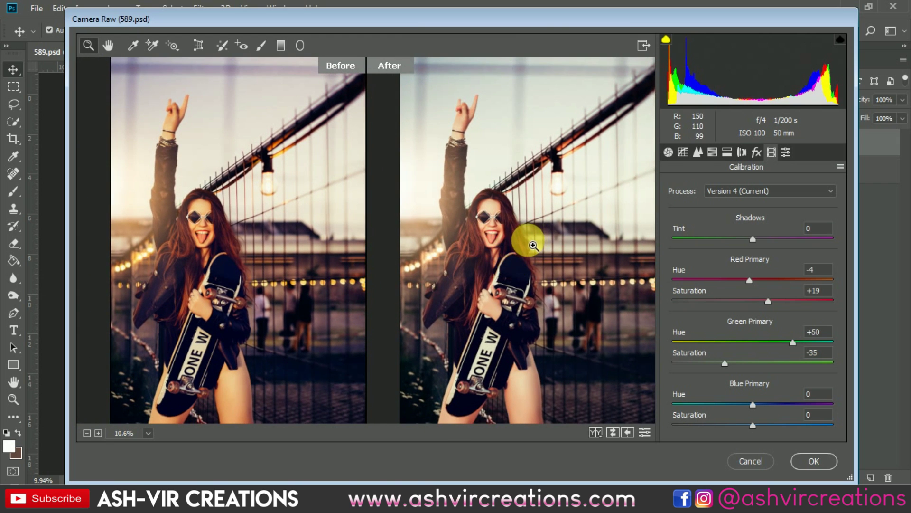
left_click(510, 236)
left_click(509, 239, "alt")
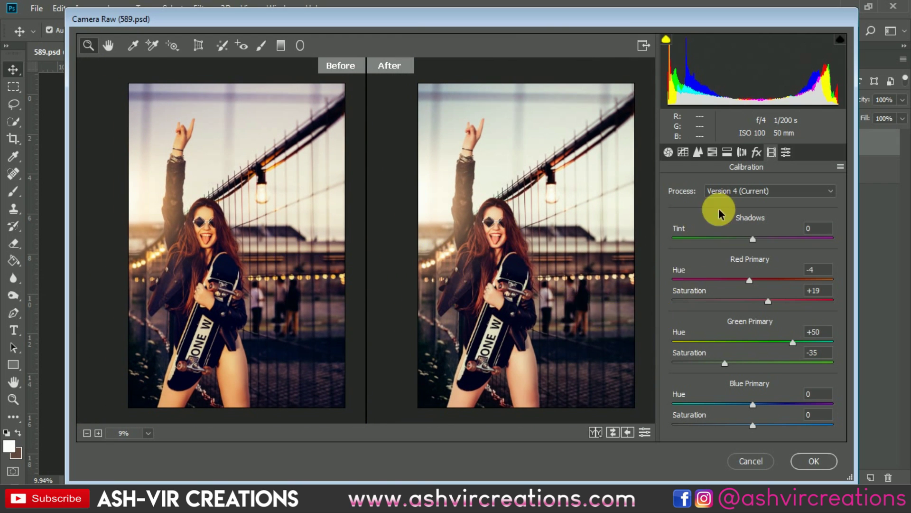
Step: In the Basic adjustments, set Highlights to -13, Whites to -31, Blacks to +10, Contrast to +2 and Exposure to -0.15
left_click(667, 153)
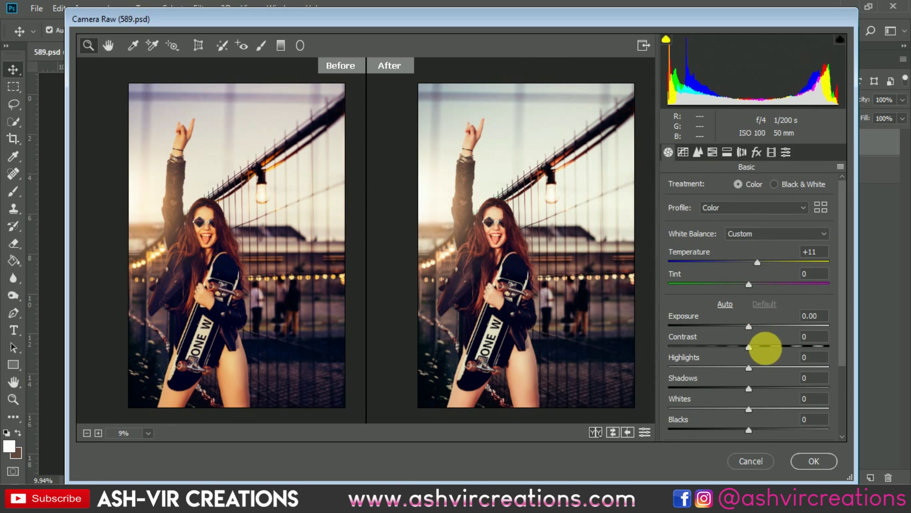
mouse_move(756, 364)
left_mouse_down()
mouse_move(714, 365)
mouse_move(746, 362)
mouse_move(719, 361)
mouse_move(739, 361)
left_mouse_up()
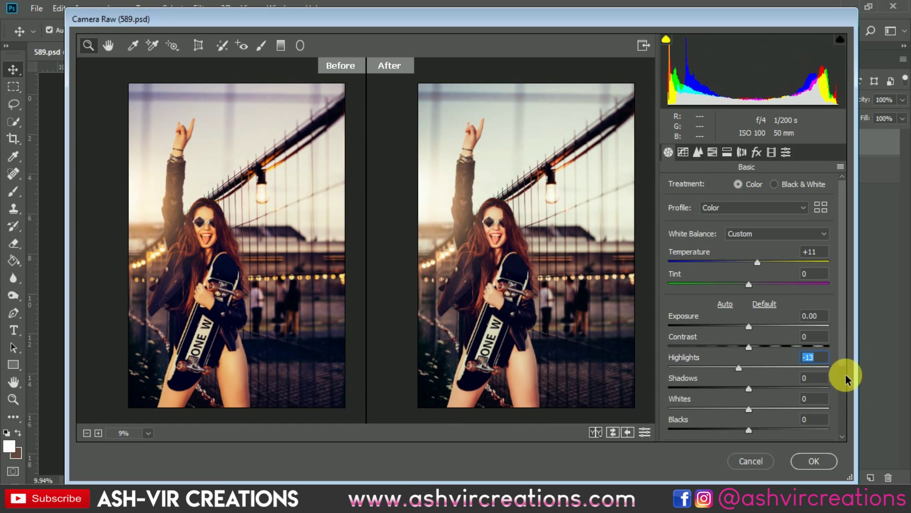
scroll(846, 377, "down", 1)
scroll(846, 378, "down", 1)
left_click_drag(726, 358, 758, 380)
left_click_drag(732, 335, 750, 349)
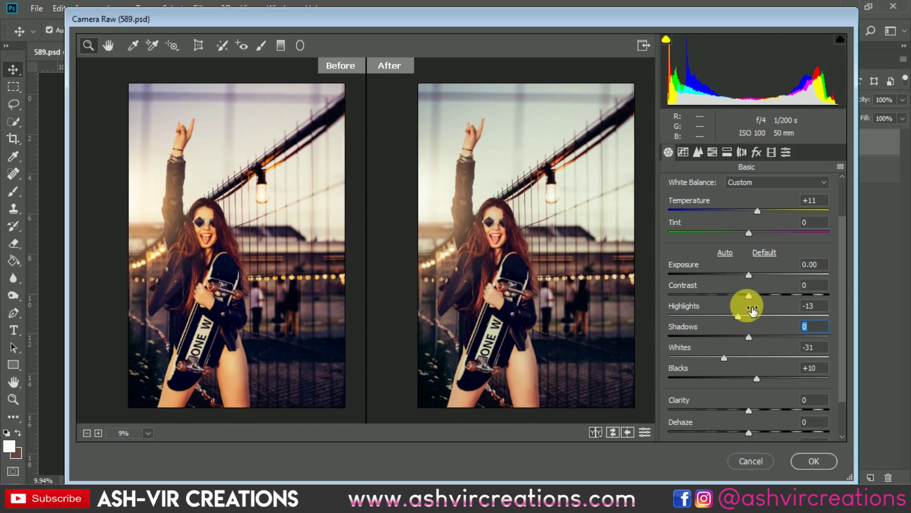
mouse_move(748, 299)
left_mouse_down()
mouse_move(732, 297)
mouse_move(756, 303)
left_mouse_up()
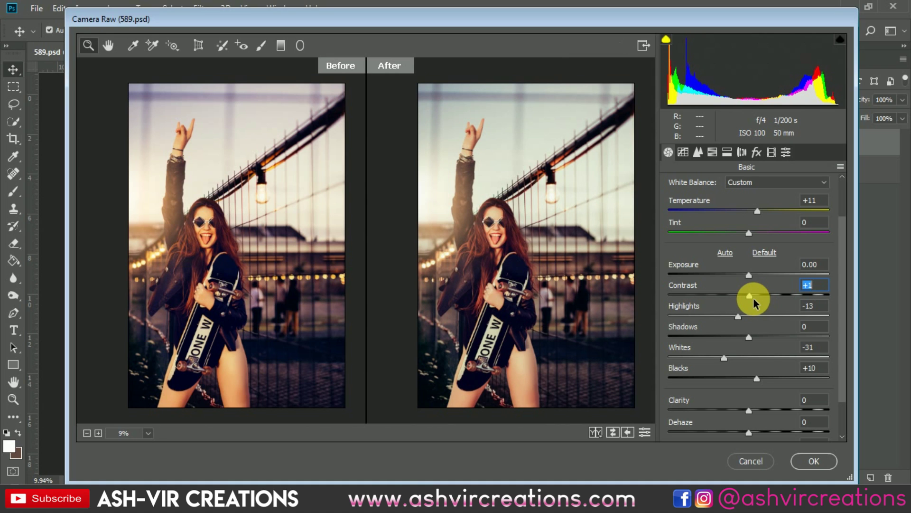
left_click_drag(748, 274, 747, 278)
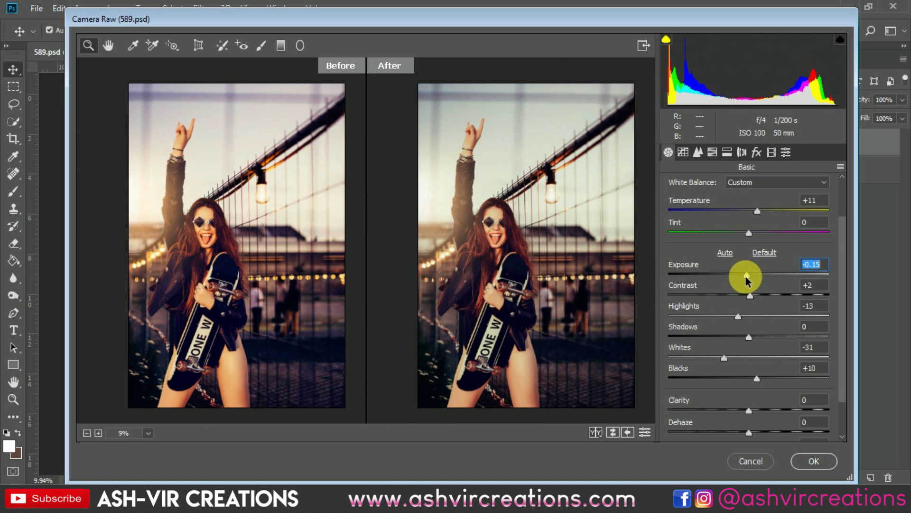
Step: Set Clarity to +19 and overall Saturation to -8, check the woman's face in the preview, and apply the Camera Raw adjustments
scroll(843, 328, "down", 3)
mouse_move(750, 363)
left_mouse_down()
mouse_move(775, 365)
mouse_move(765, 368)
left_mouse_up()
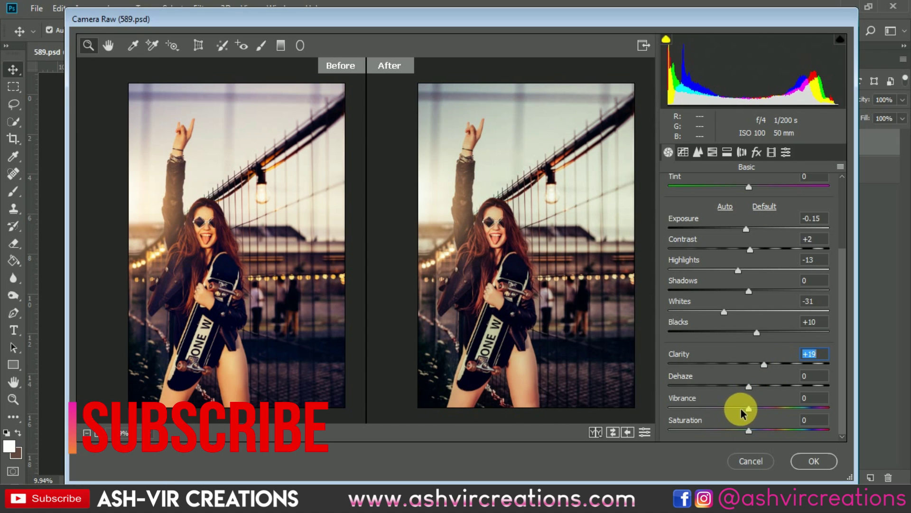
left_click_drag(744, 433, 743, 434)
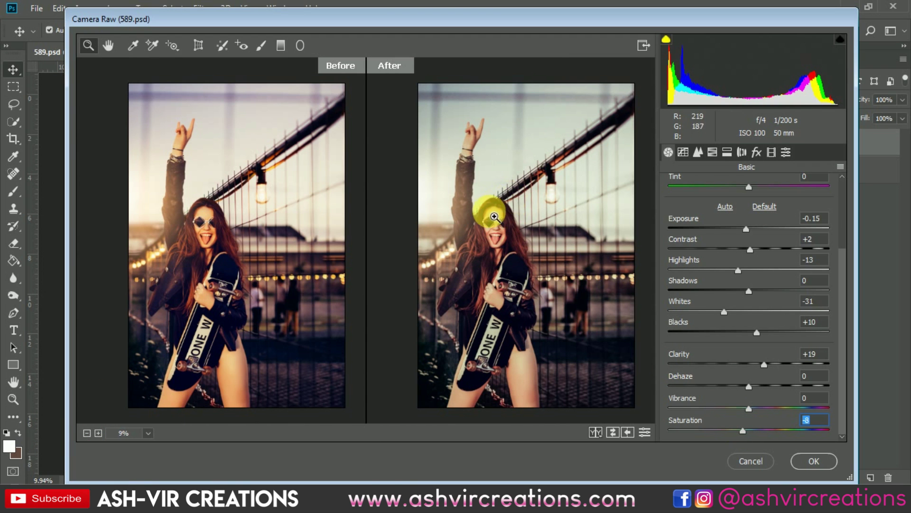
left_click(496, 226)
left_click_drag(531, 272, 507, 246)
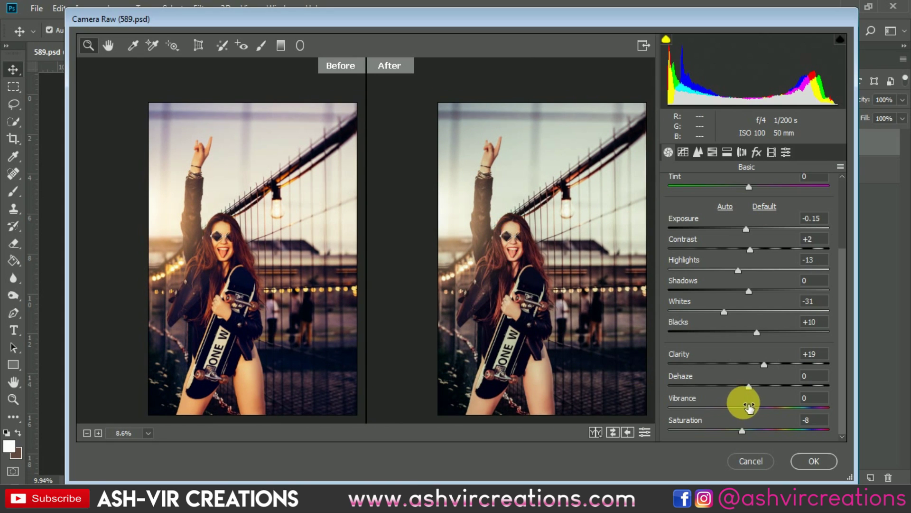
left_click(812, 460)
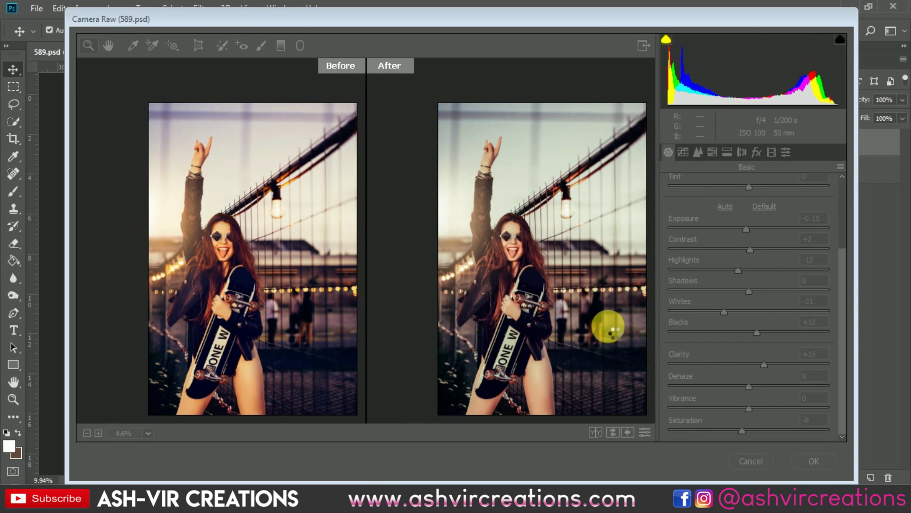
Step: Examine the graded composite up close around the woman's face, hair and skateboard, and as a whole image
scroll(463, 272, "up", 1)
scroll(320, 247, "down", 1)
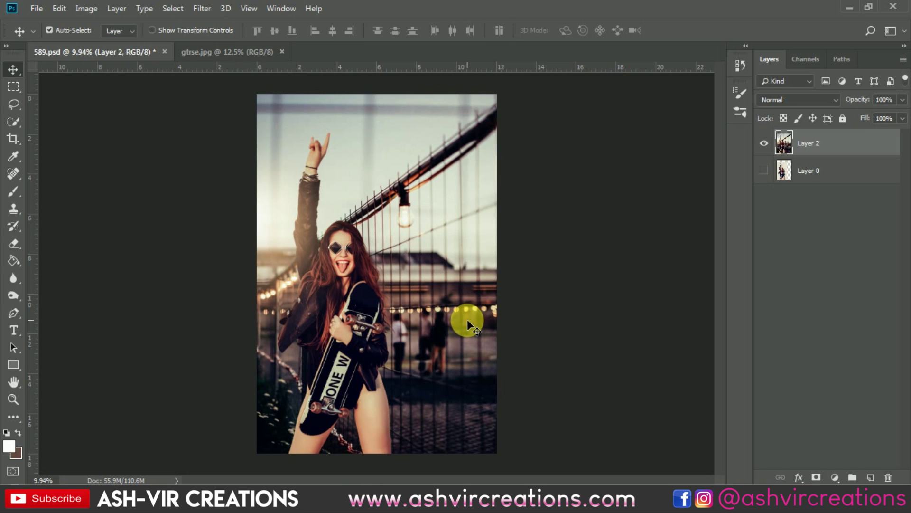
scroll(375, 289, "up", 15)
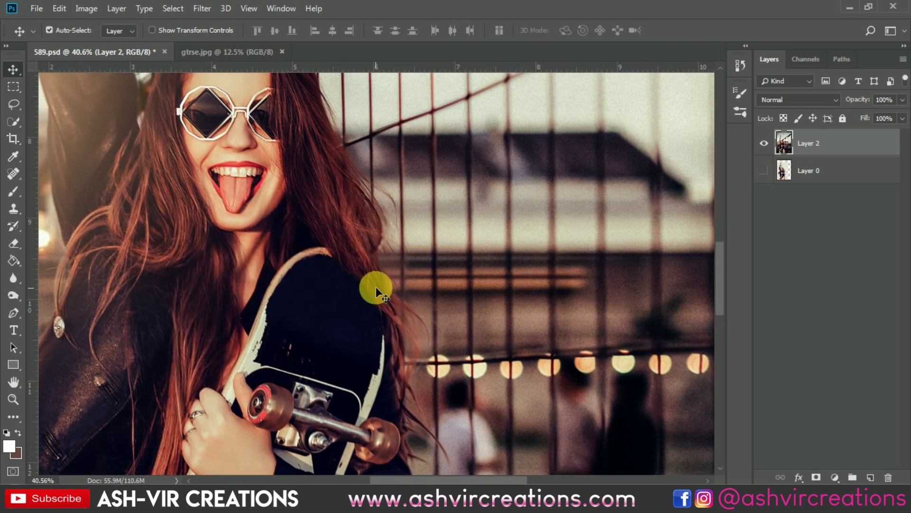
scroll(420, 309, "down", 3)
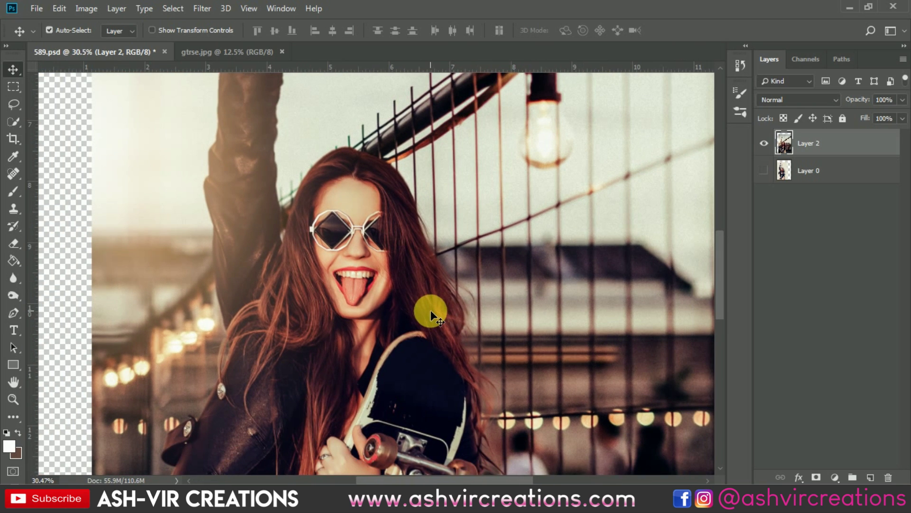
scroll(431, 312, "down", 6)
left_click_drag(386, 270, 453, 180)
scroll(452, 230, "down", 5)
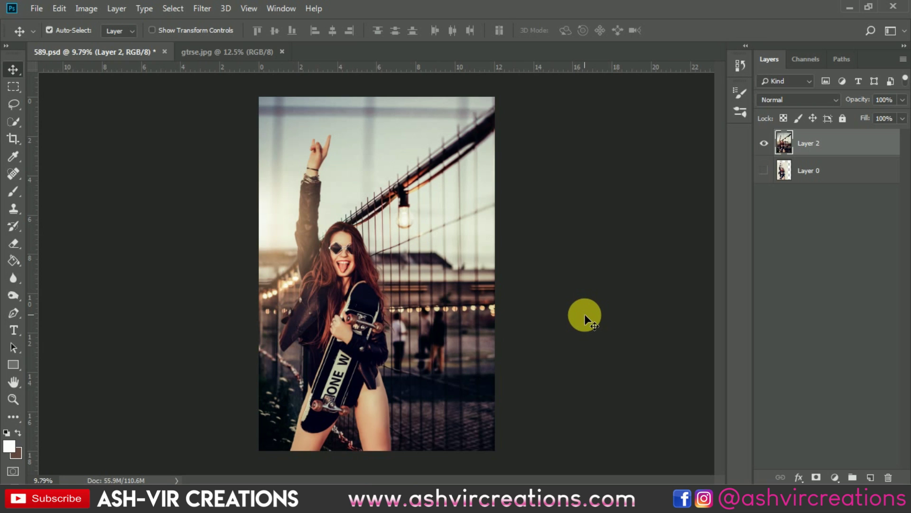
scroll(592, 299, "up", 1)
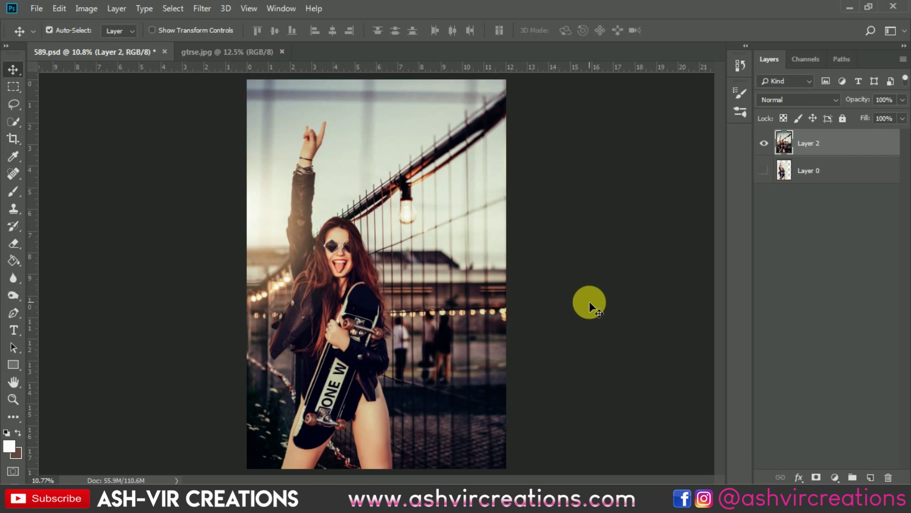
scroll(589, 301, "down", 1)
Step: Show Layer 0 and toggle Layer 2's visibility repeatedly to compare the original photo with the finished composite, leaving both layers visible
left_click(764, 170)
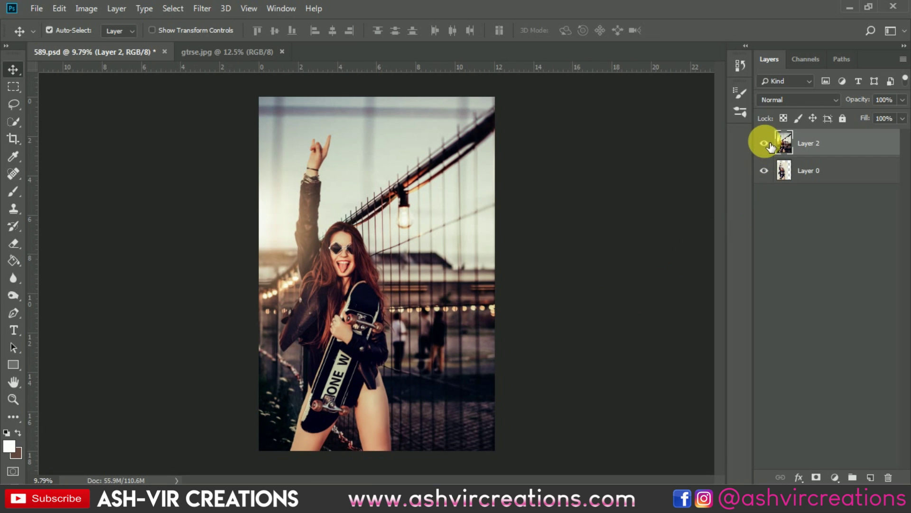
left_click(765, 143)
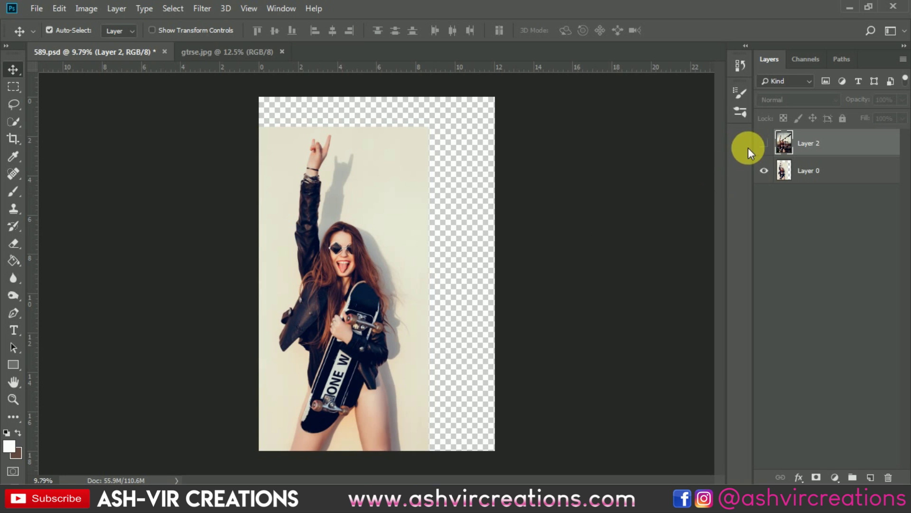
left_click(764, 143)
left_click(765, 143)
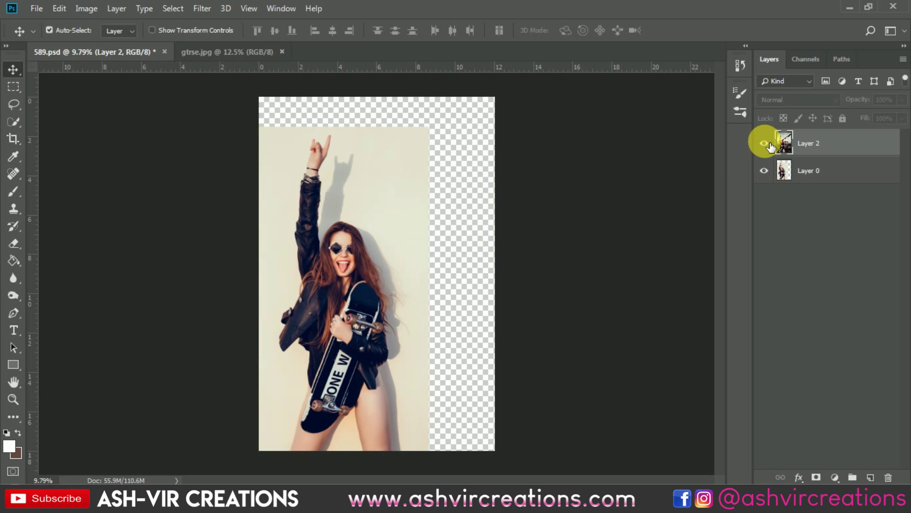
left_click(764, 144)
left_click(764, 143)
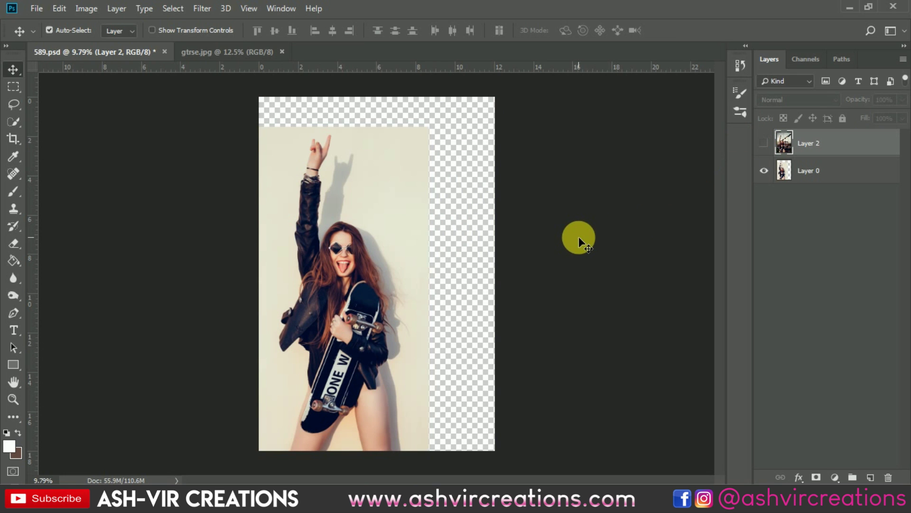
left_click(764, 144)
scroll(436, 263, "up", 1)
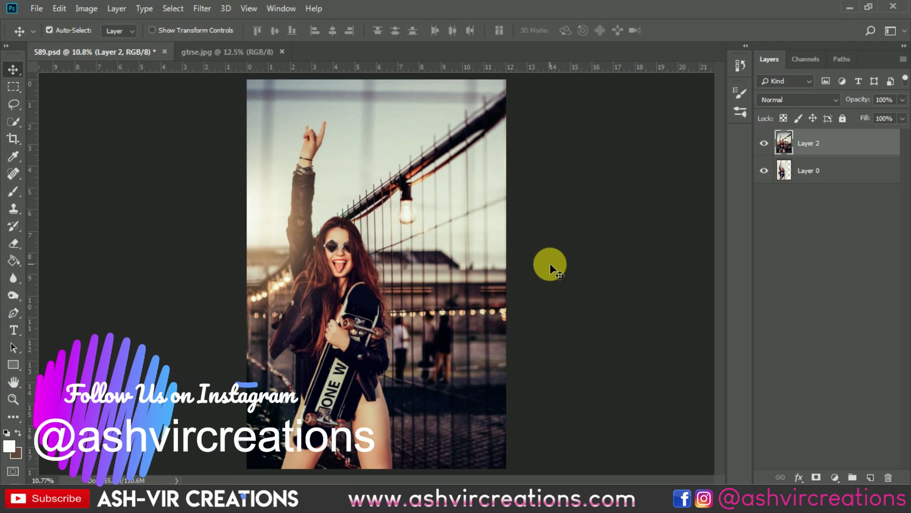
scroll(501, 308, "up", 2)
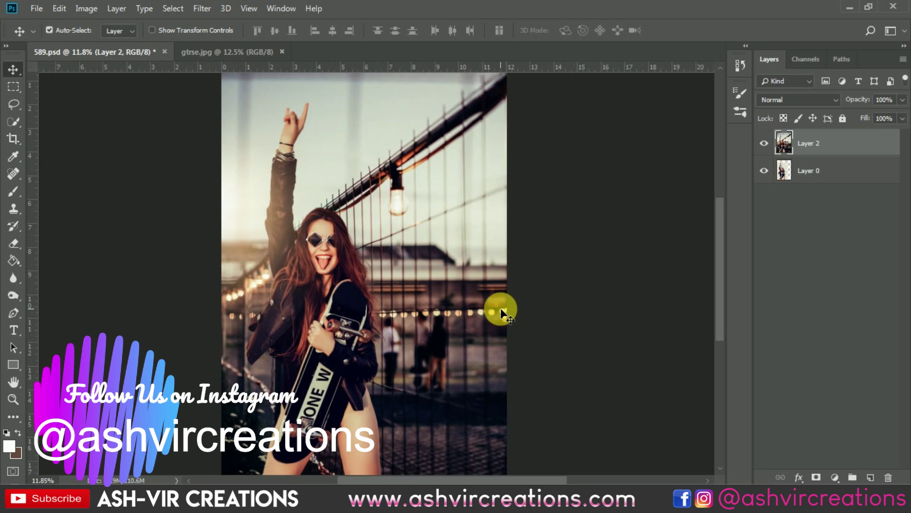
left_click_drag(468, 267, 429, 276)
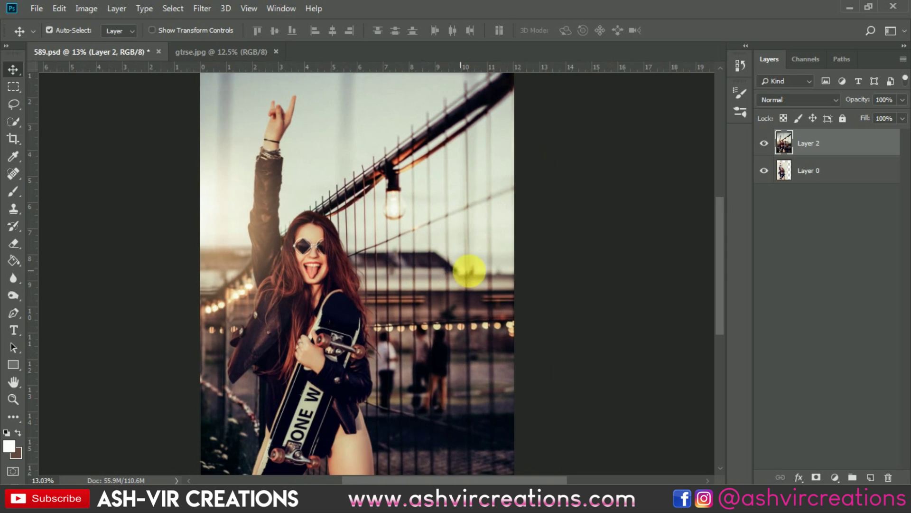